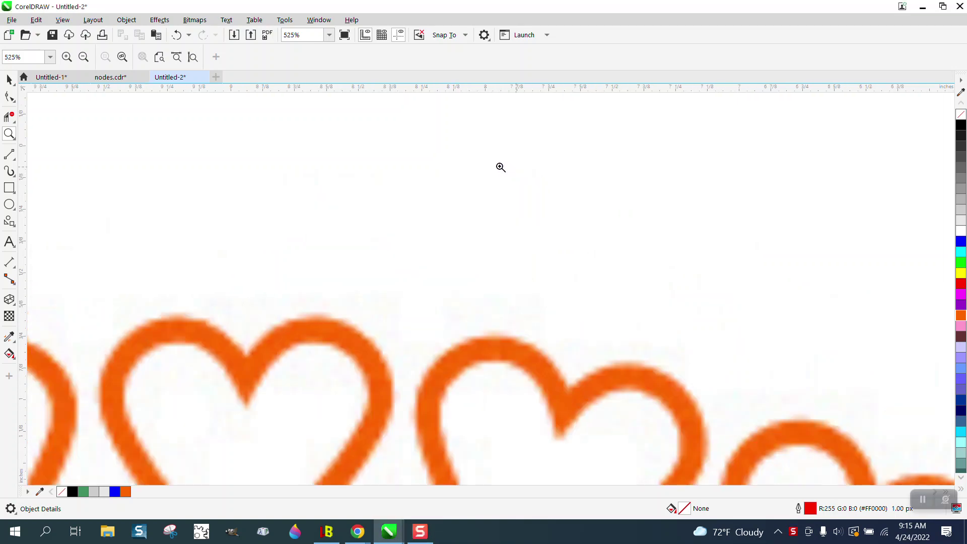
- Zoom in to study the reference wreath and its right-side hearts
scroll(491, 163, down, 6)
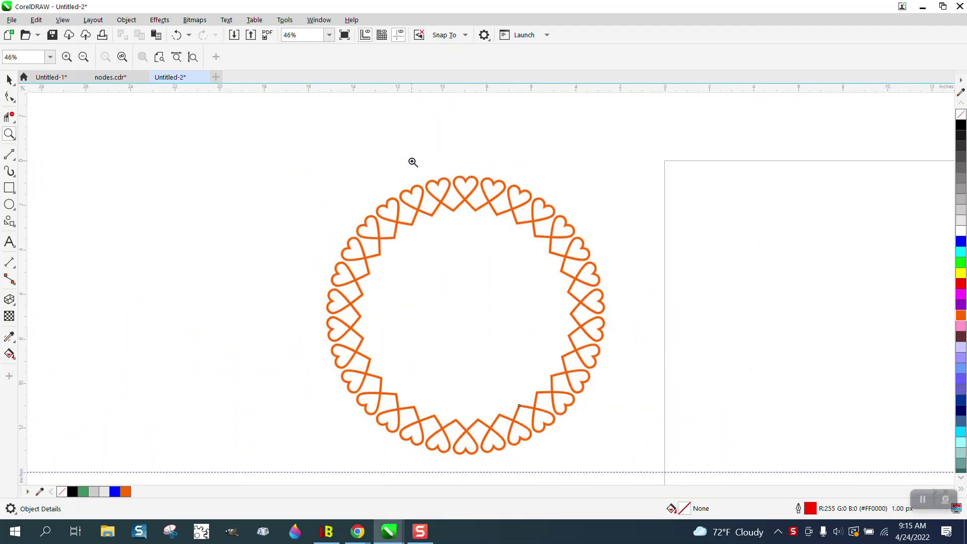
drag(294, 177, 642, 456)
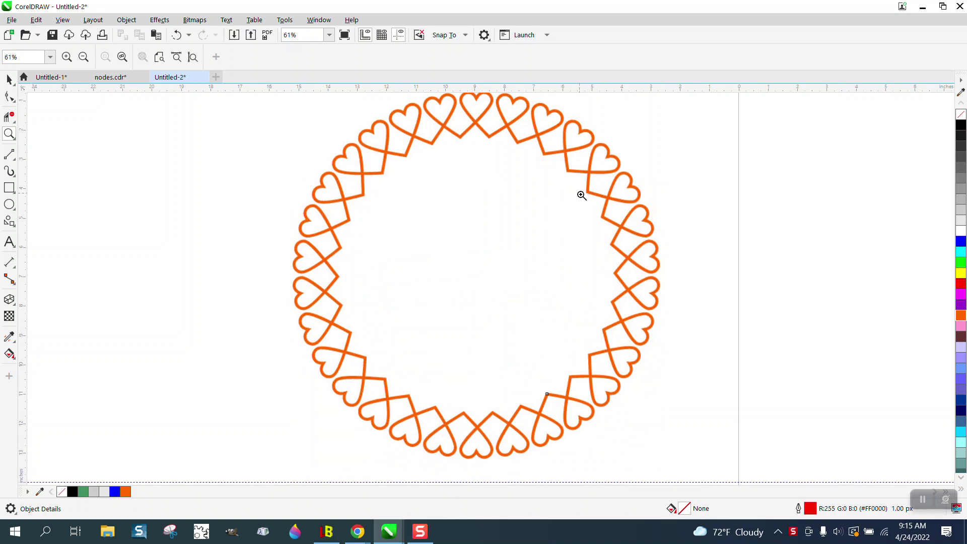
drag(581, 195, 685, 299)
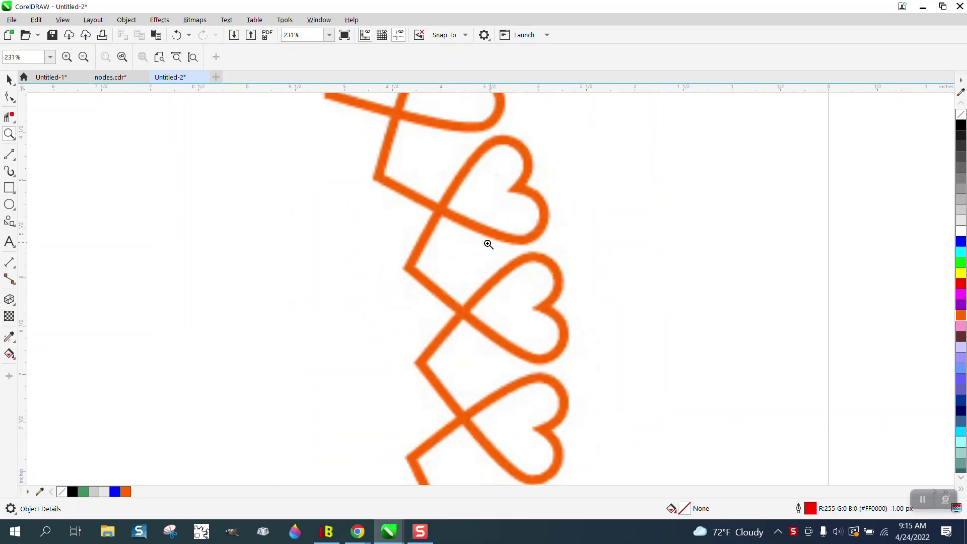
scroll(488, 244, down, 3)
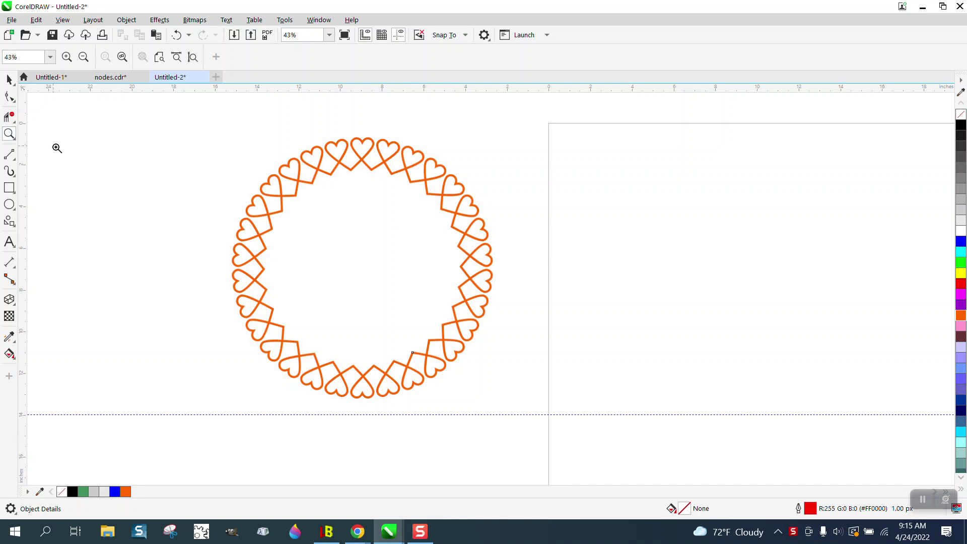
scroll(176, 174, down, 3)
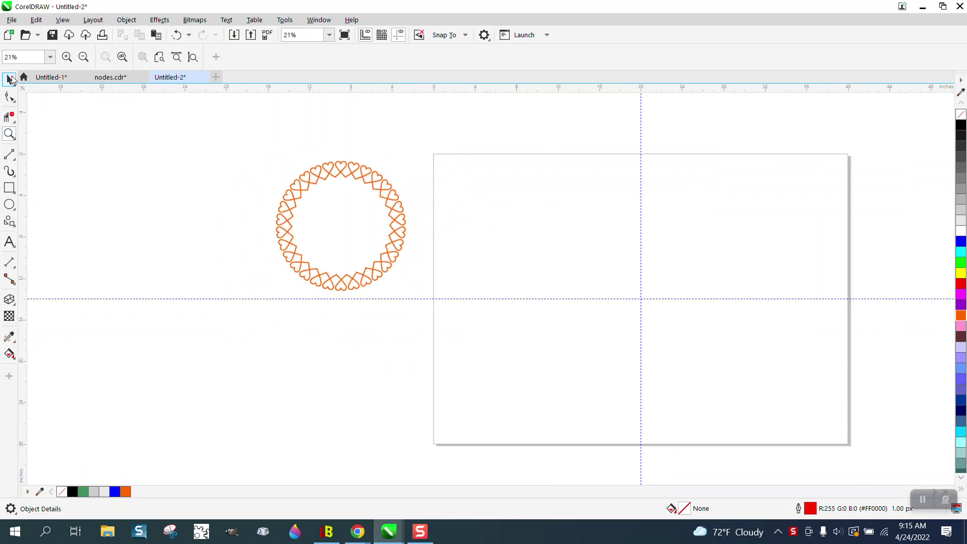
- Draw a 14.388-inch circle centred on the page and move the wreath reference beside it
click(10, 79)
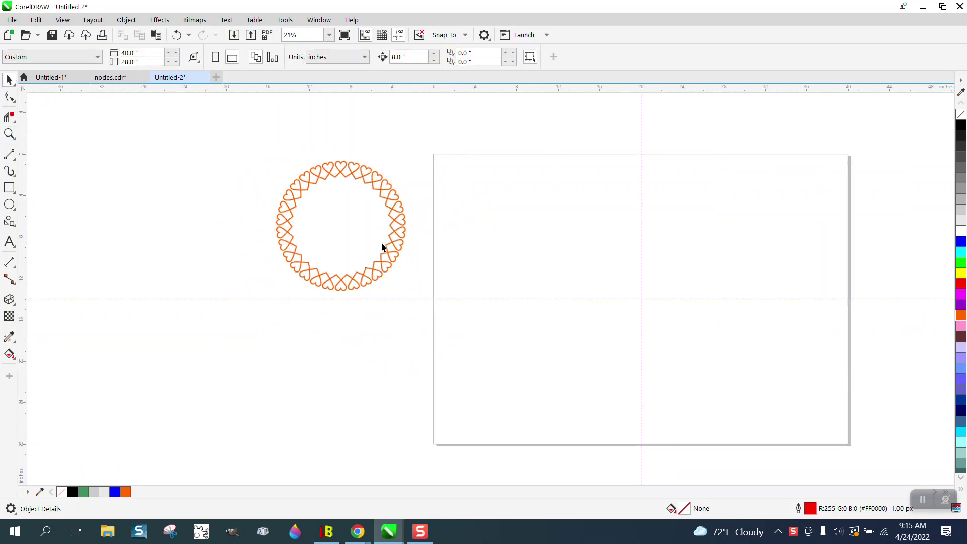
click(9, 204)
drag(701, 224, 566, 375)
key(p)
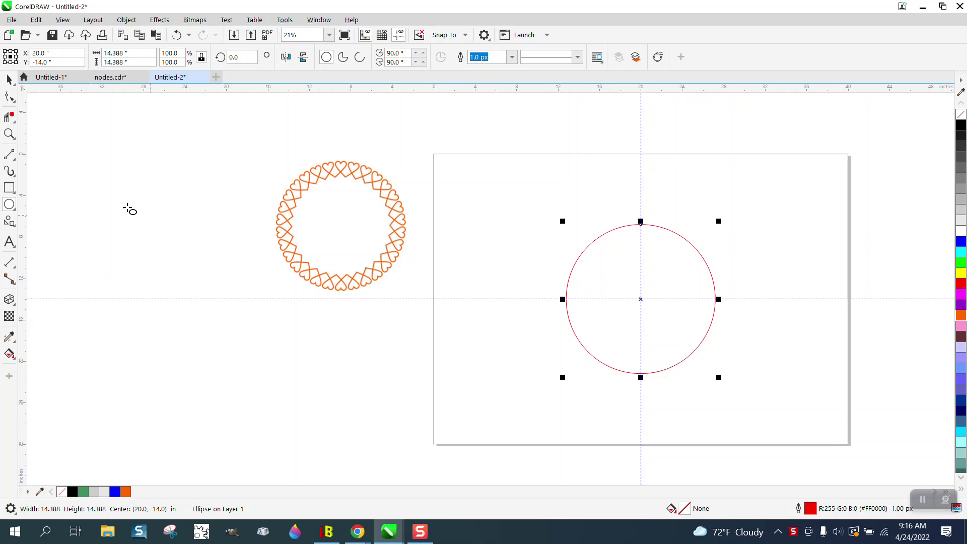
click(9, 79)
drag(357, 175, 496, 234)
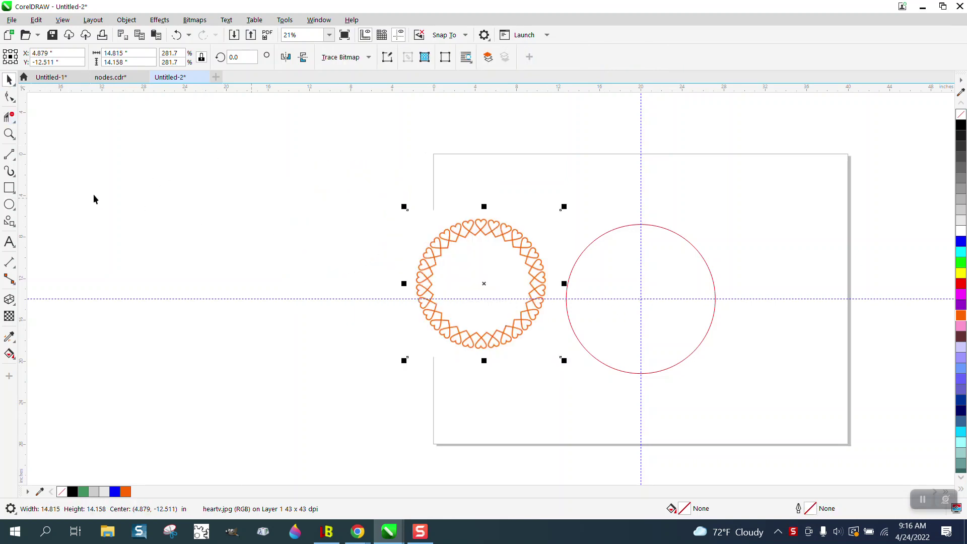
- Zoom in and draw a small heart with the Common Shapes tool
click(9, 133)
click(807, 396)
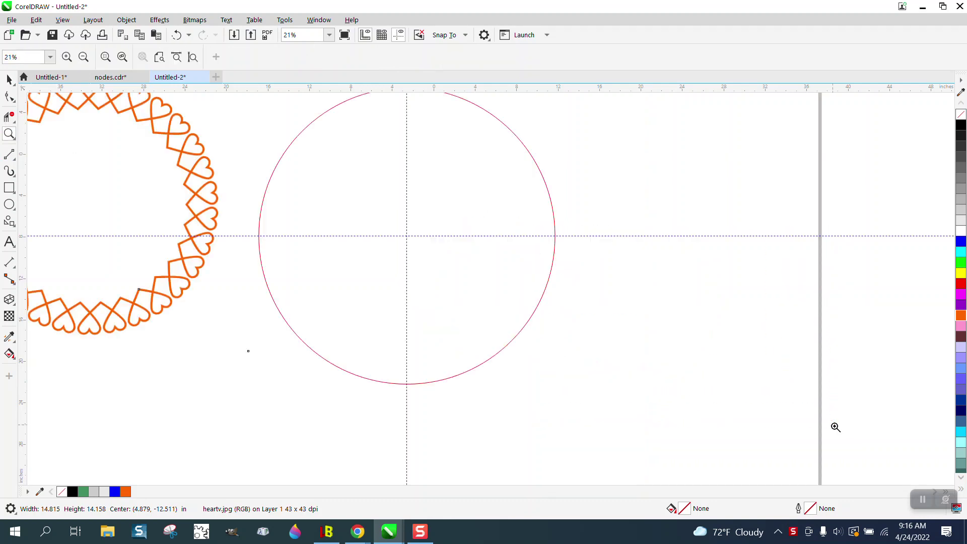
scroll(386, 327, down, 1)
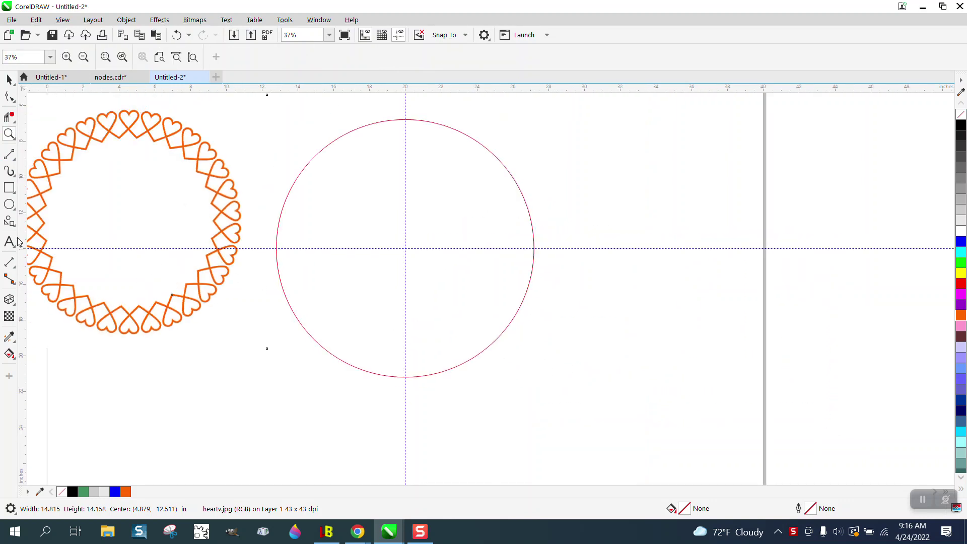
click(10, 221)
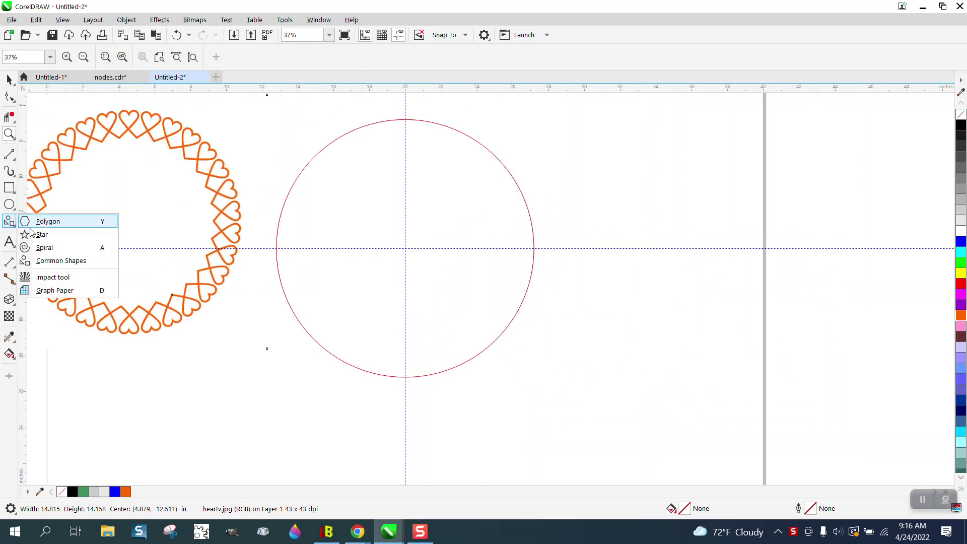
click(48, 262)
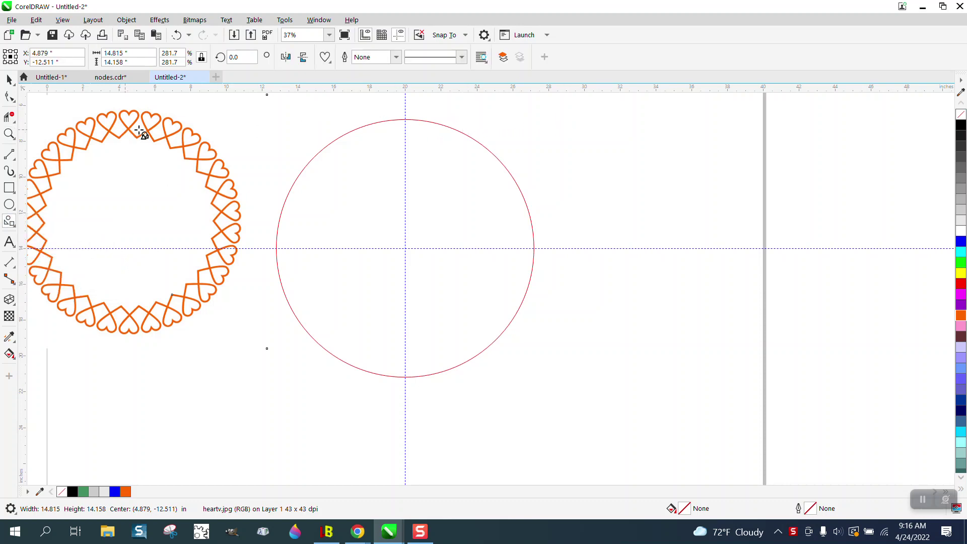
drag(593, 112, 569, 139)
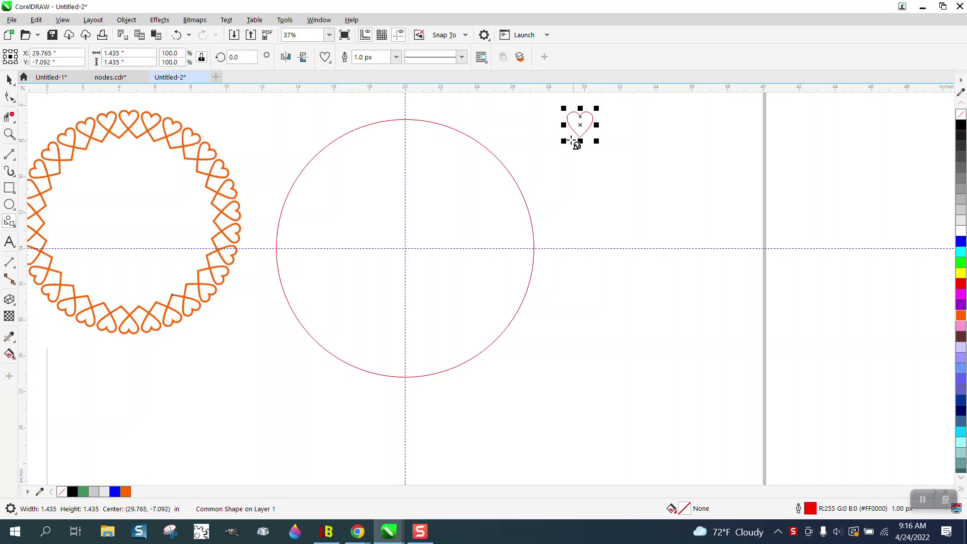
- Give the heart a 20 px outline, centre it, and move it to the circle's top
click(396, 57)
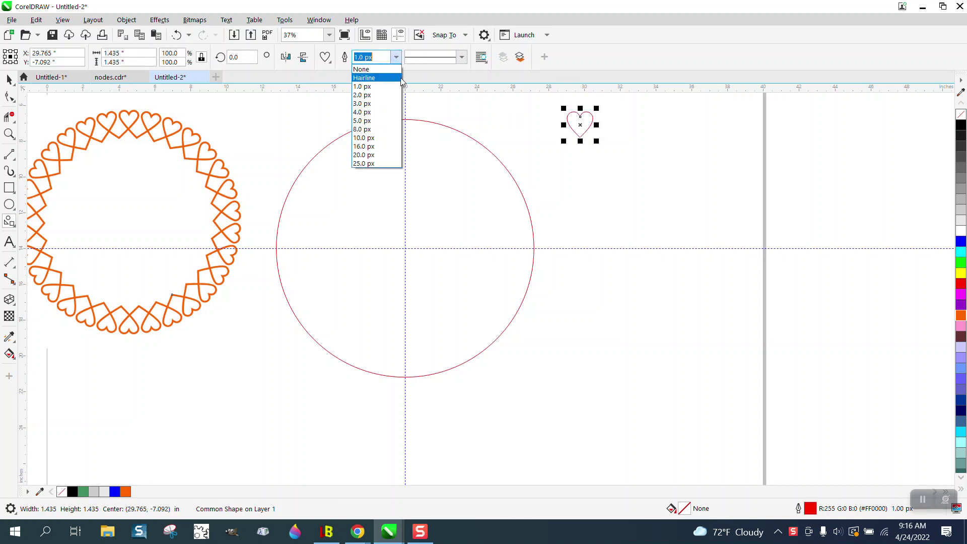
click(375, 151)
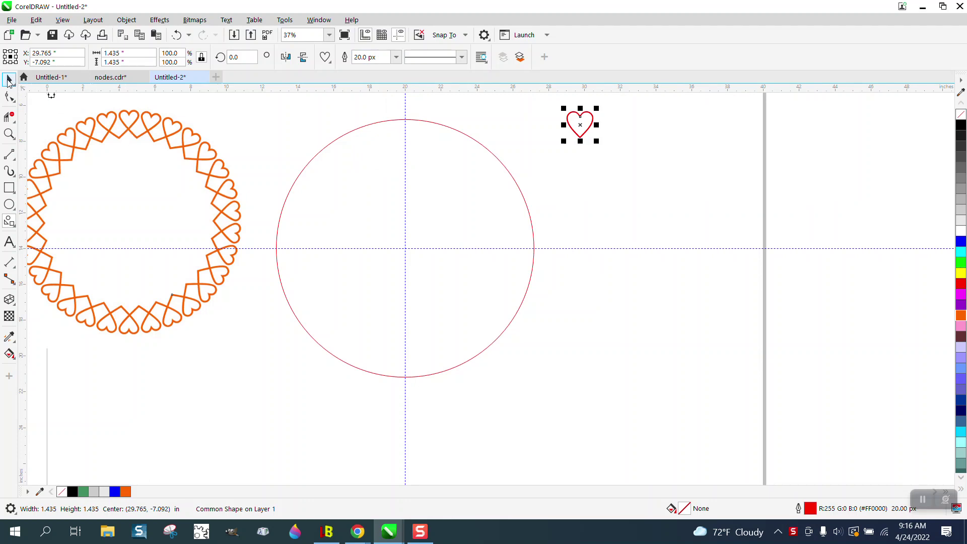
key(space)
key(p)
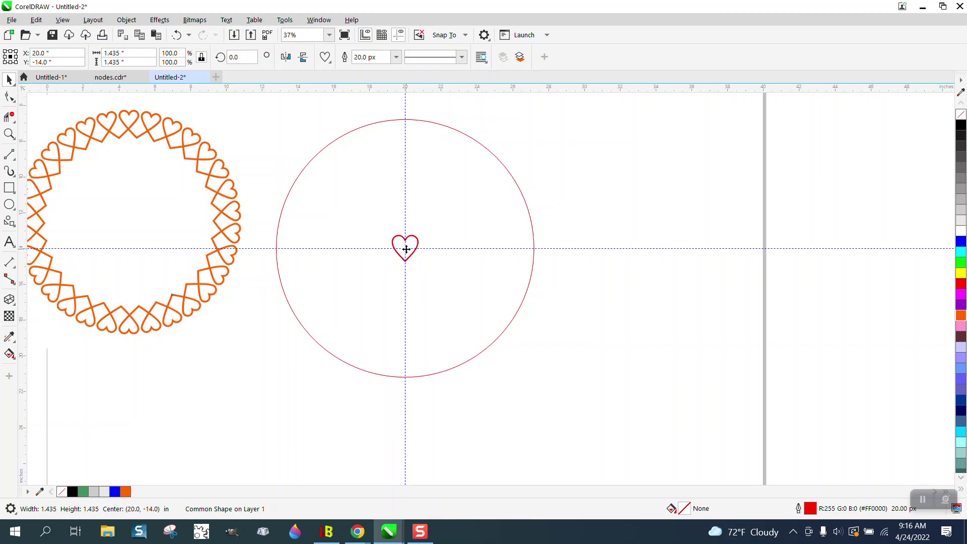
drag(404, 249, 410, 115)
- Compare against the reference hearts, then convert the heart shape to curves
click(10, 134)
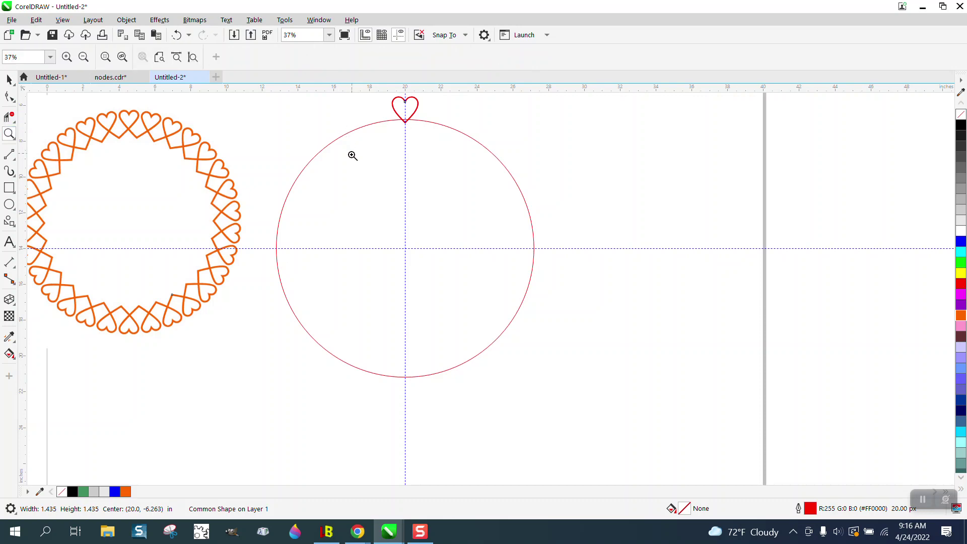
scroll(296, 182, down, 1)
drag(246, 176, 245, 177)
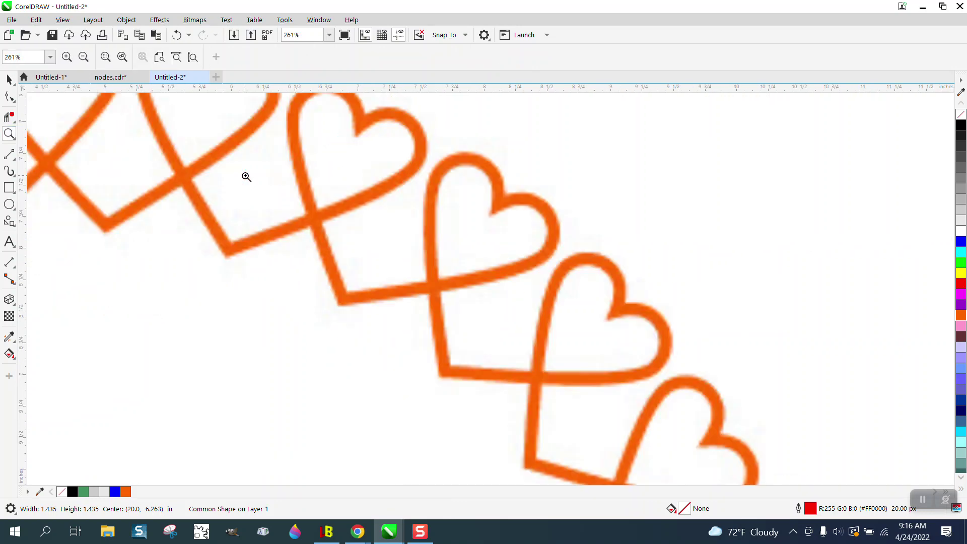
scroll(270, 184, down, 6)
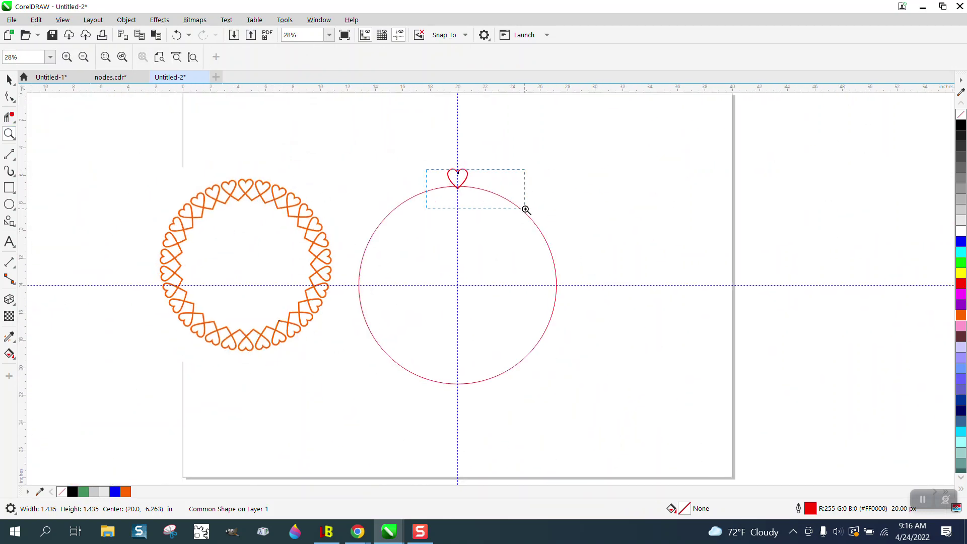
drag(526, 209, 525, 210)
scroll(398, 186, down, 1)
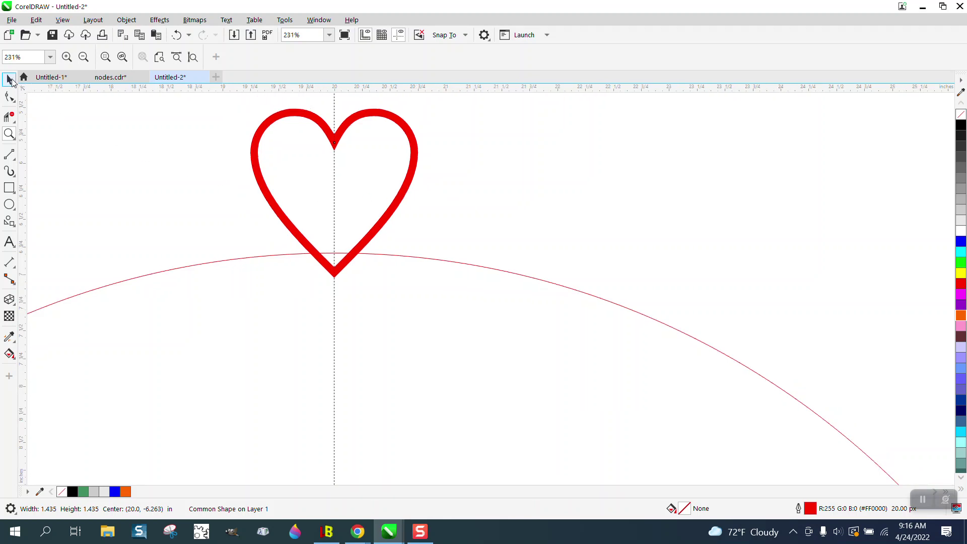
click(10, 79)
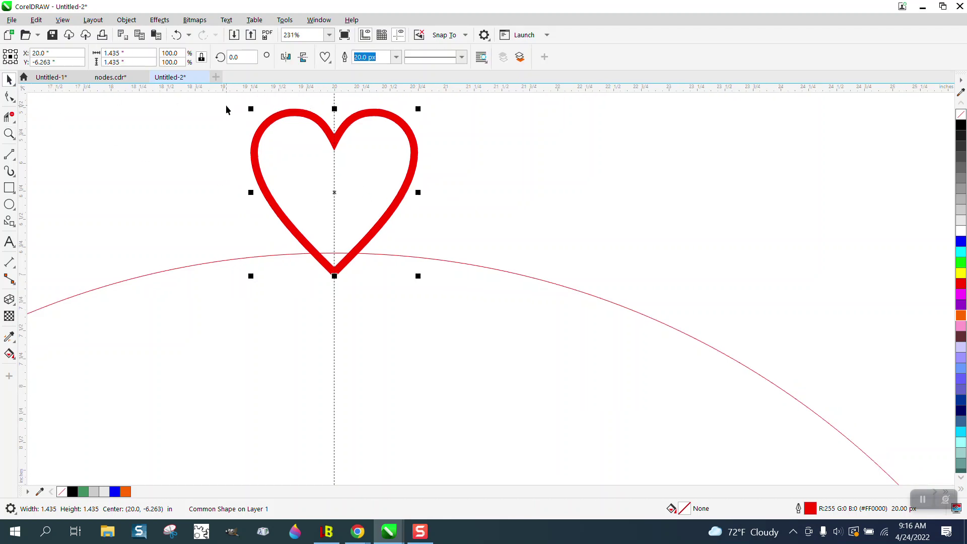
click(126, 20)
click(171, 323)
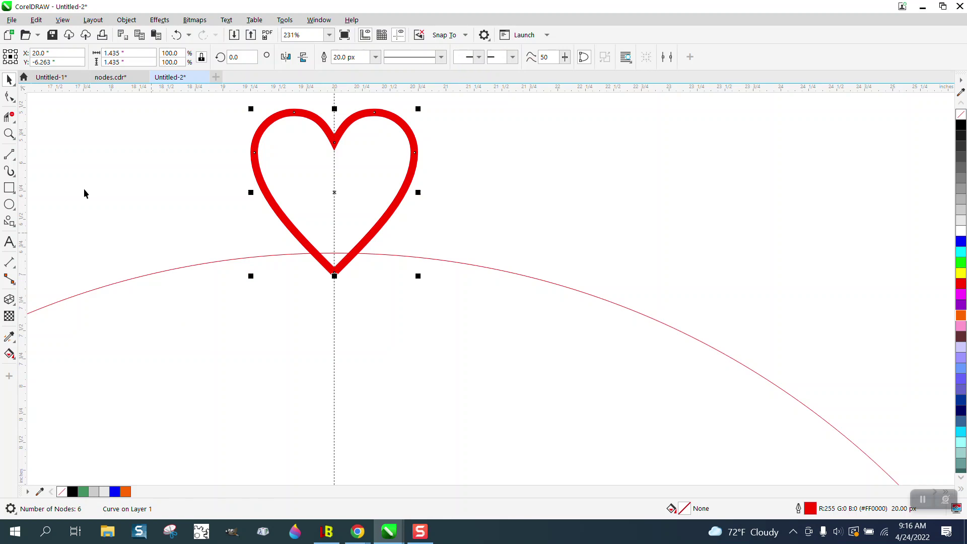
- Break the heart at its bottom node and drag the two ends into crossing tails
click(10, 96)
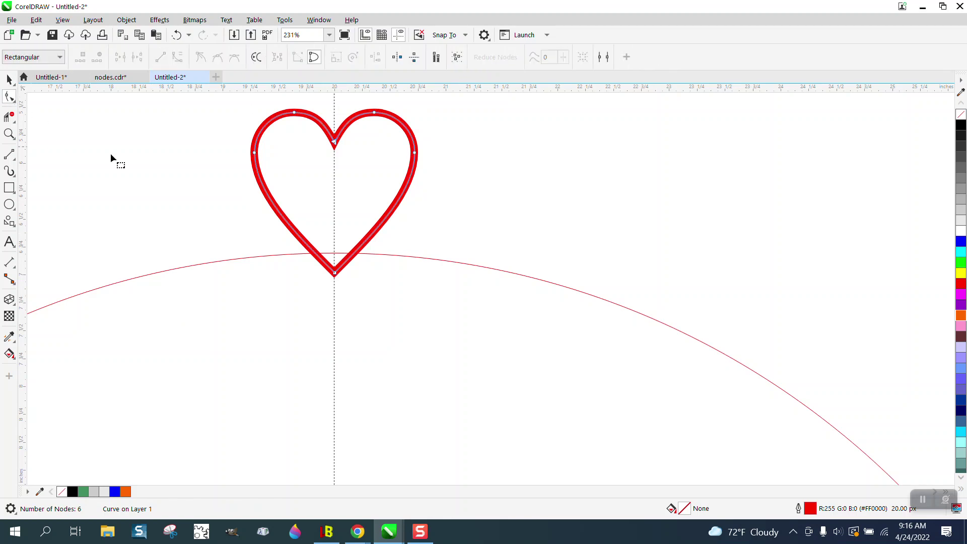
click(335, 274)
right_click(335, 275)
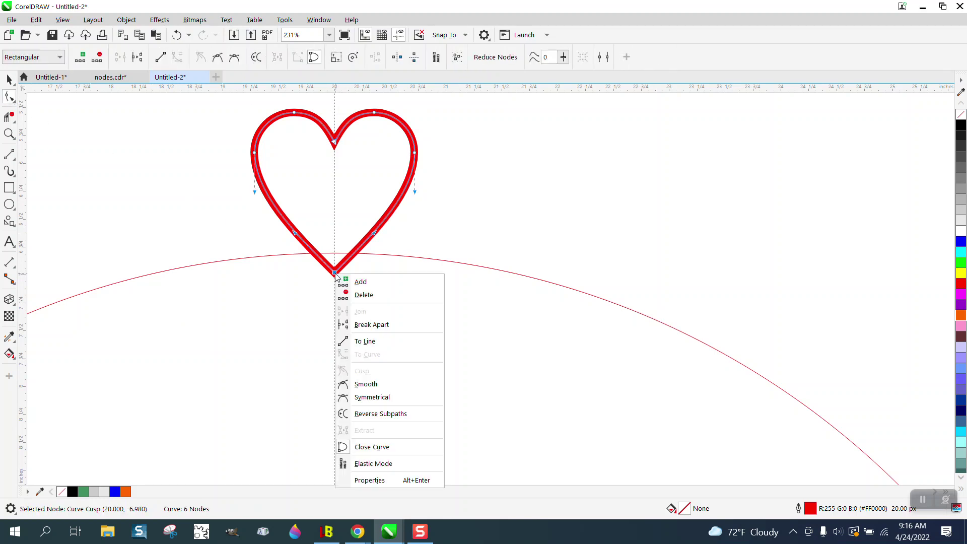
click(381, 325)
click(427, 210)
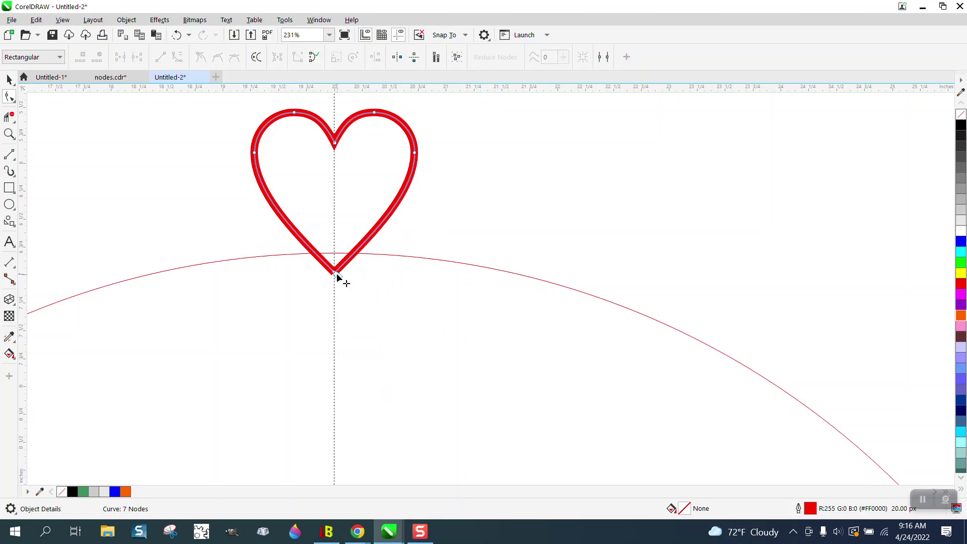
drag(336, 275, 409, 357)
click(334, 277)
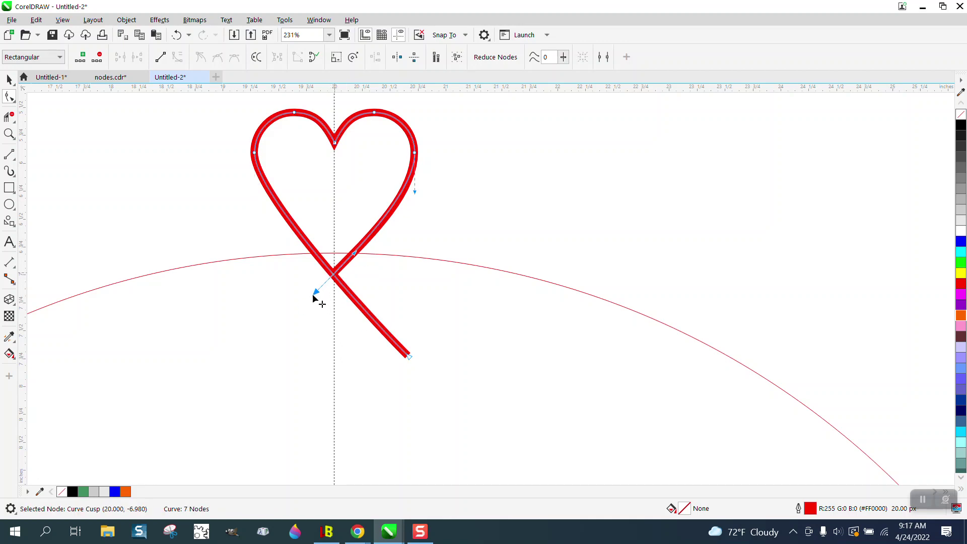
drag(313, 297, 255, 353)
scroll(360, 206, down, 3)
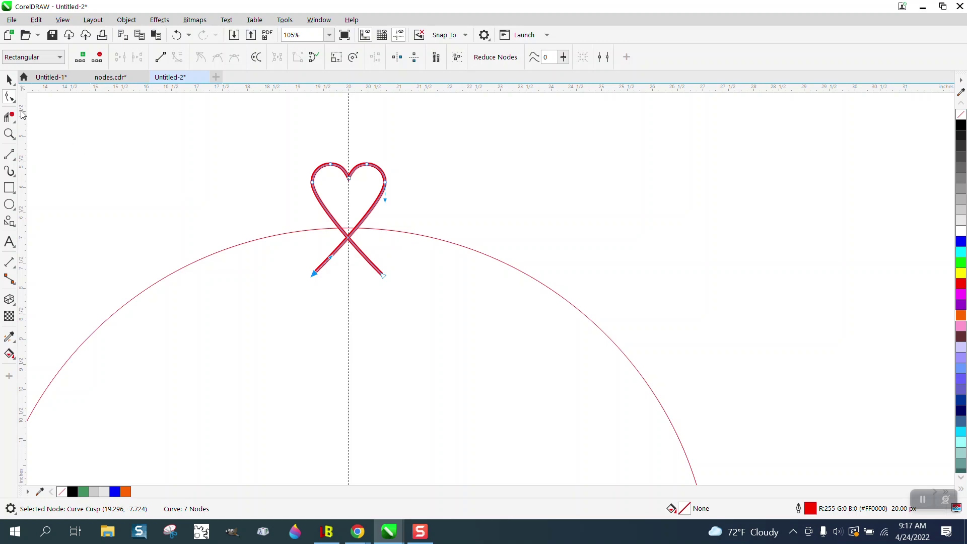
- Create a linked clone of the ribbon heart with Edit > Clone
click(9, 79)
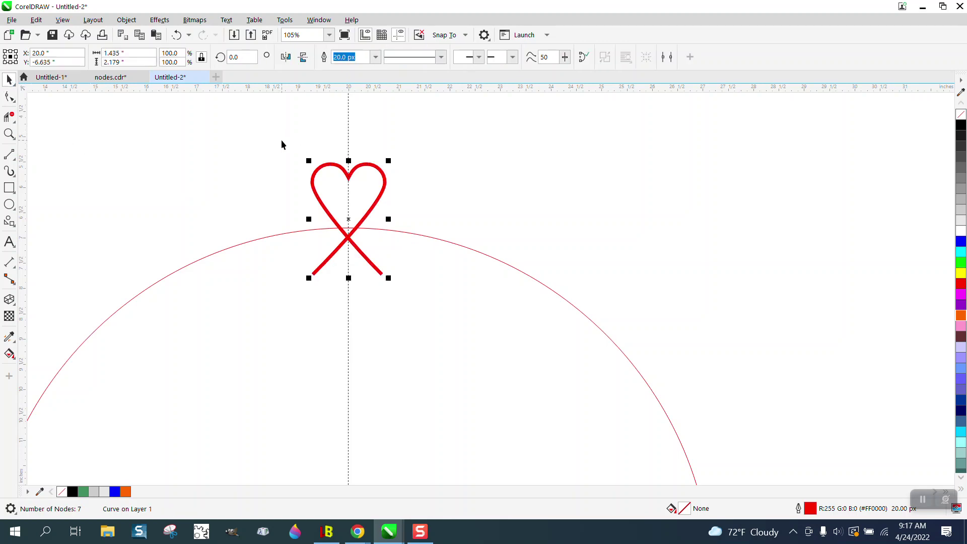
click(36, 20)
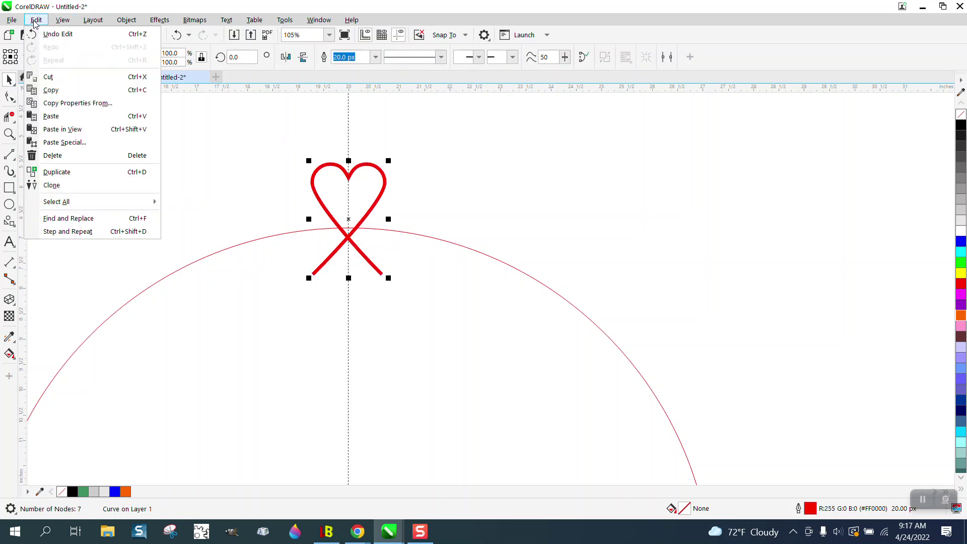
click(52, 186)
scroll(362, 178, down, 1)
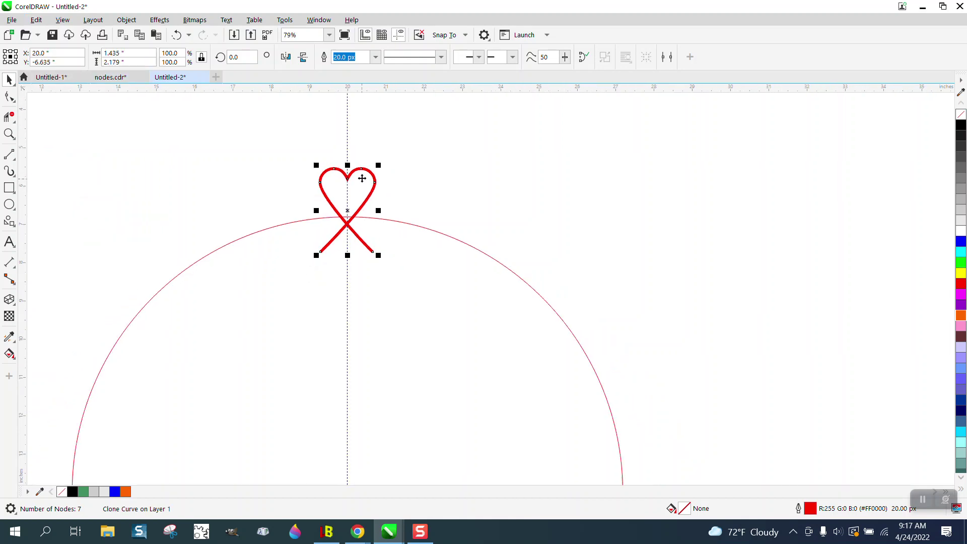
scroll(353, 196, down, 1)
- Move the heart's rotation centre down to the circle's centre
click(349, 198)
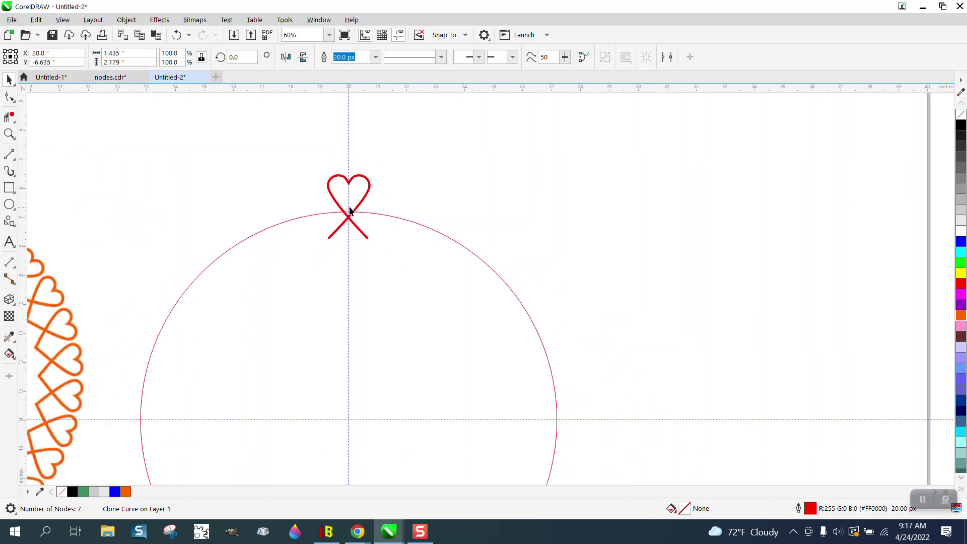
drag(348, 207, 353, 420)
click(486, 233)
click(370, 185)
click(349, 206)
mouse_move(352, 420)
mouse_down()
mouse_move(429, 354)
mouse_move(367, 416)
mouse_move(349, 418)
mouse_up()
click(366, 189)
click(352, 190)
click(349, 207)
click(457, 246)
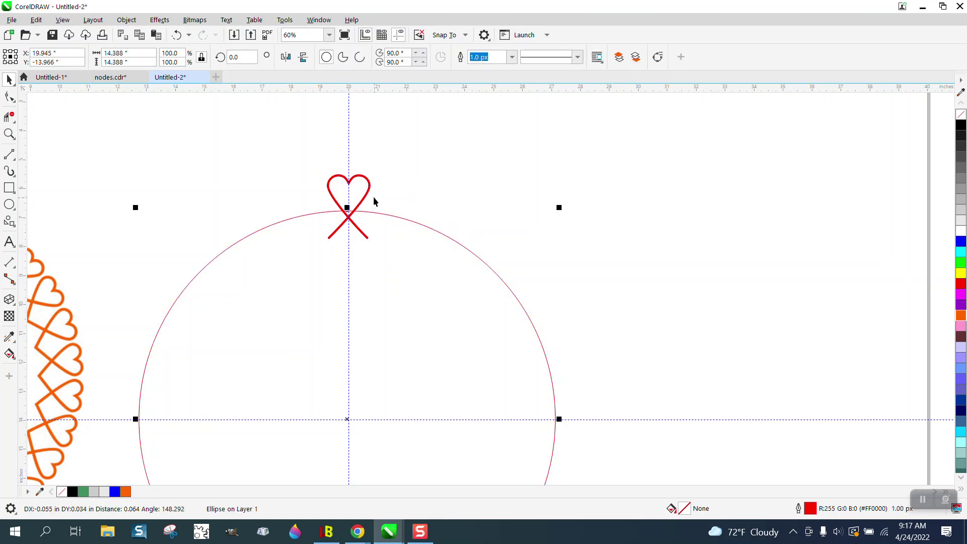
- Rotate a copy of the heart clone leftward around the circle's centre
click(389, 147)
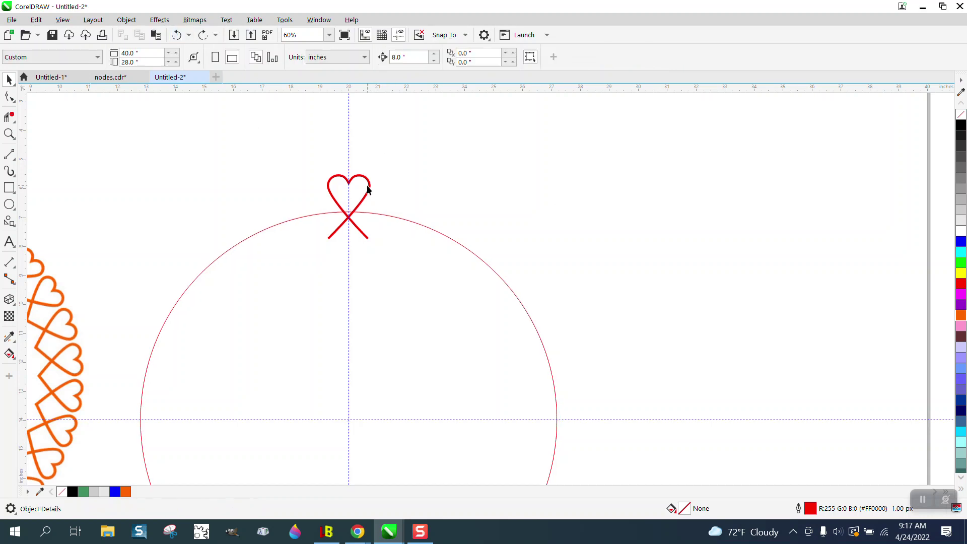
click(367, 188)
click(349, 204)
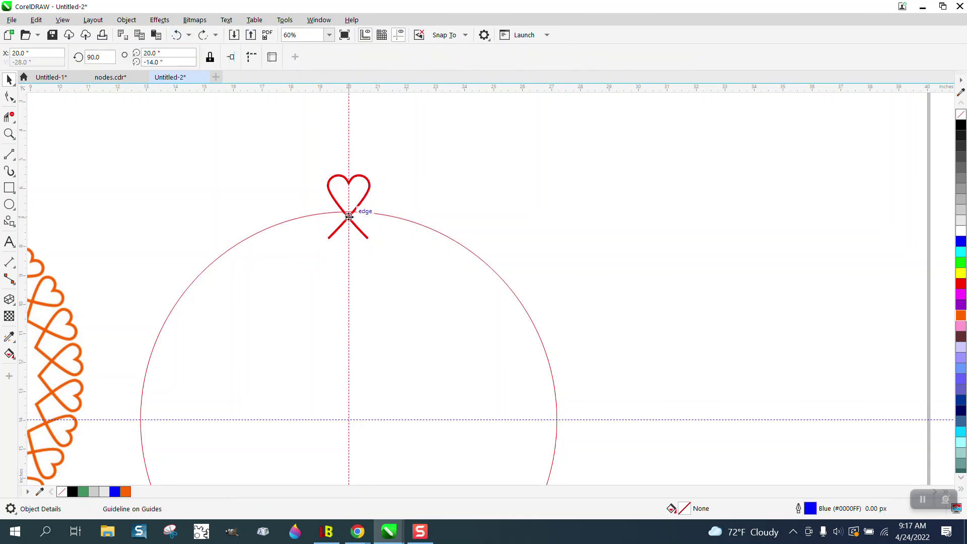
click(361, 203)
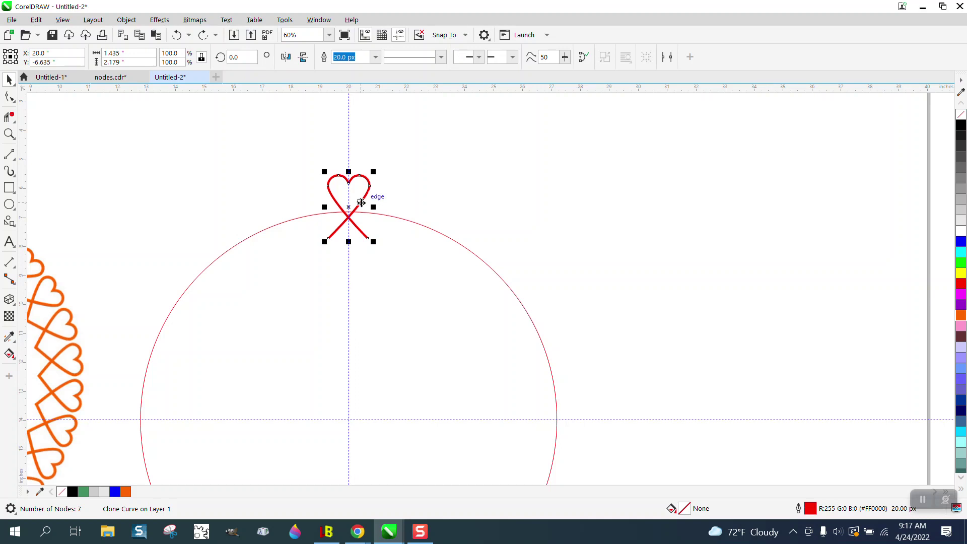
click(361, 202)
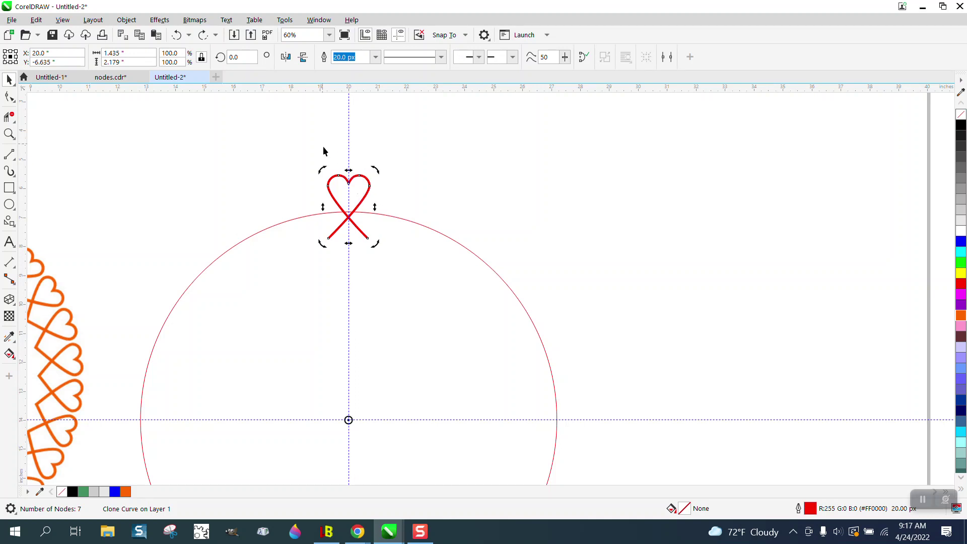
drag(379, 170, 319, 160)
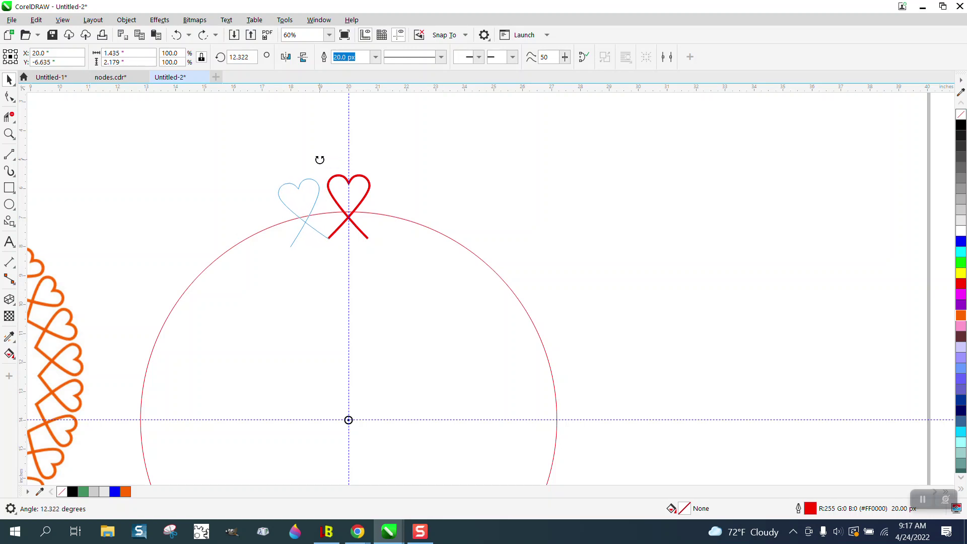
mouse_move(320, 160)
mouse_down()
mouse_move(300, 157)
mouse_move(317, 155)
mouse_up()
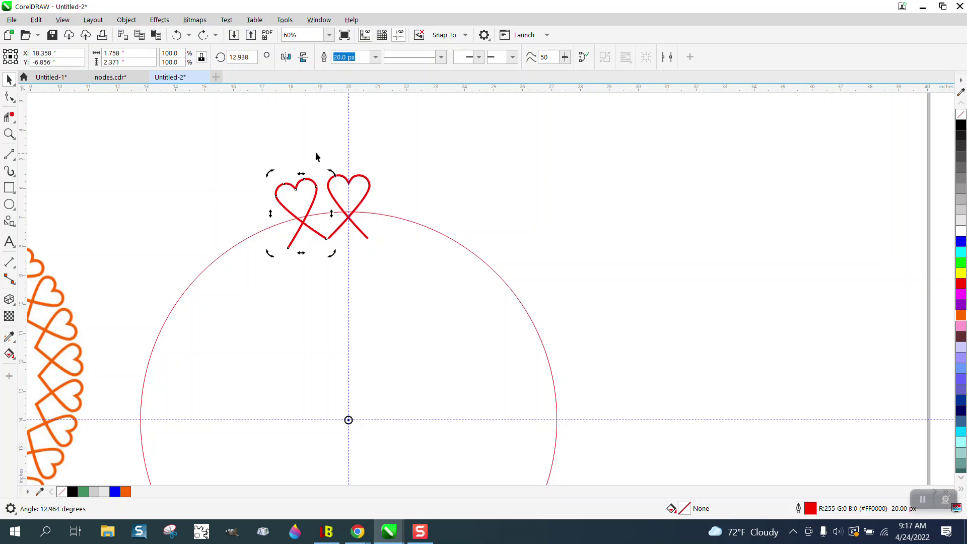
- Set copies to 12° and 24°, then repeat with Ctrl+R to continue the ring
text(12.0)
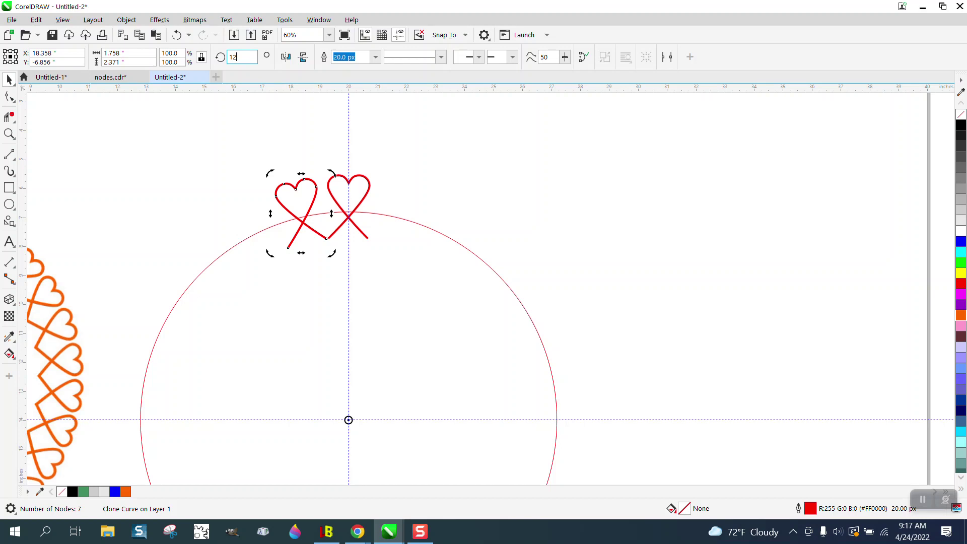
key(Return)
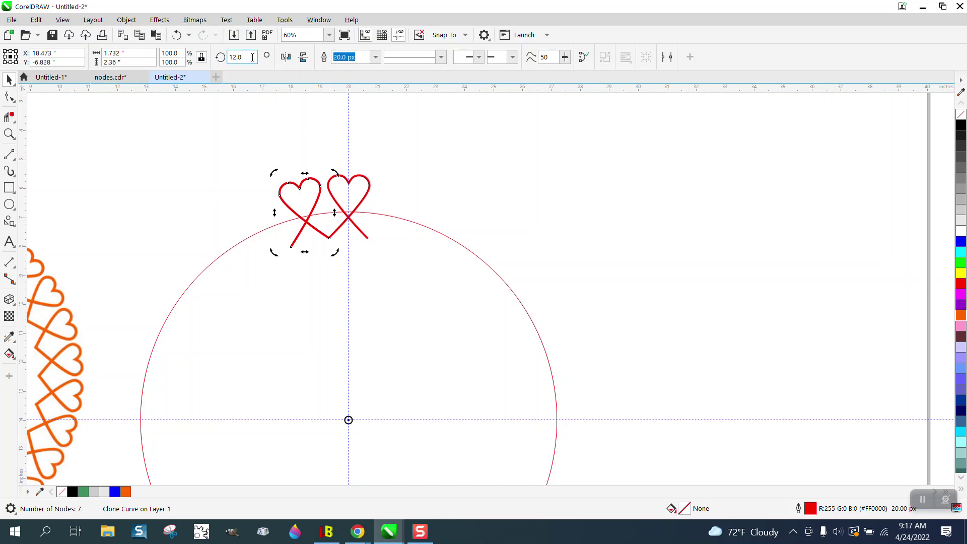
text(24.0)
key(Return)
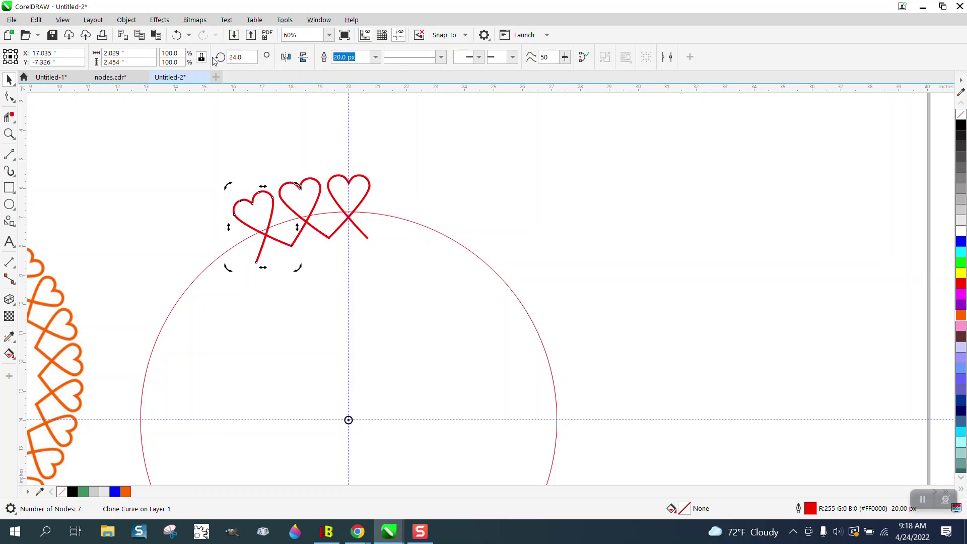
key(ctrl+r)
key(ctrl+r)
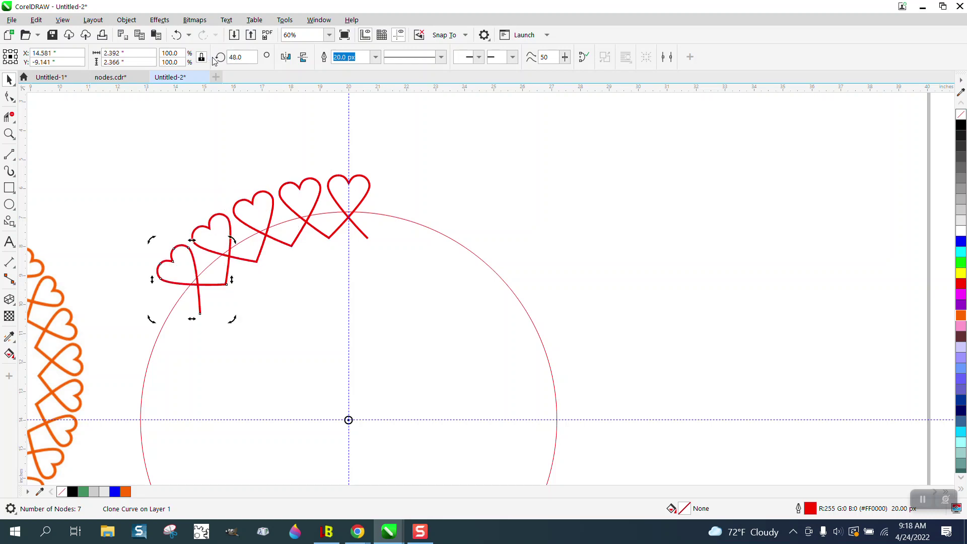
key(ctrl+r)
key(ctrl+r)
key(ctrl+r)
key(ctrl+r)
key(ctrl+r)
key(ctrl+r)
key(ctrl+r)
key(ctrl+r)
key(ctrl+r)
key(ctrl+r)
key(ctrl+r)
key(ctrl+r)
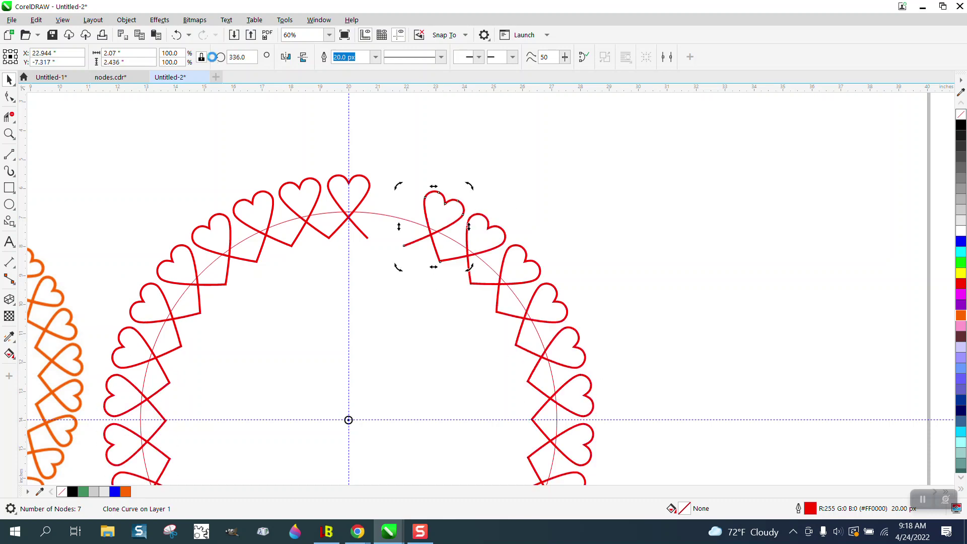
key(ctrl+r)
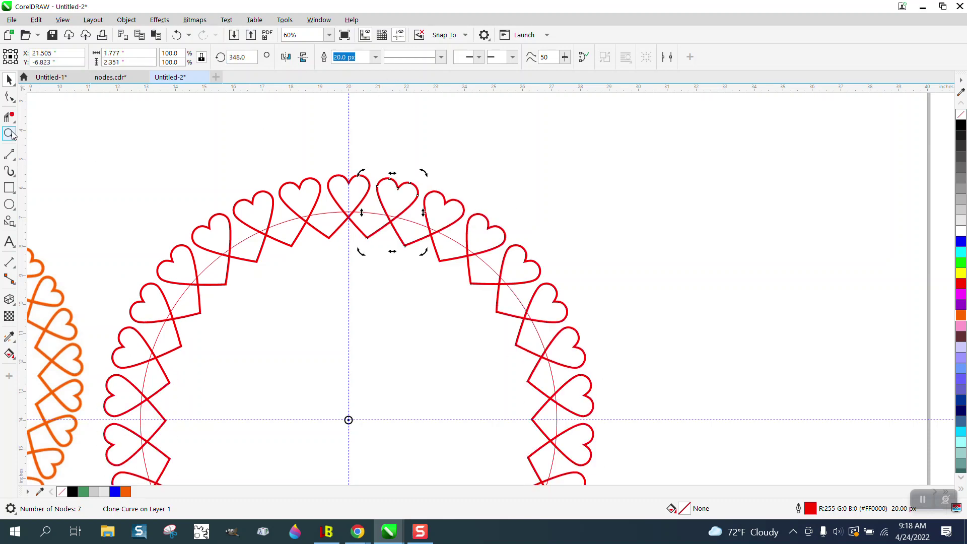
- Reshape the master heart's tail end so every clone's tail meets its neighbour, then inspect a joint up close
click(9, 134)
drag(312, 229, 385, 273)
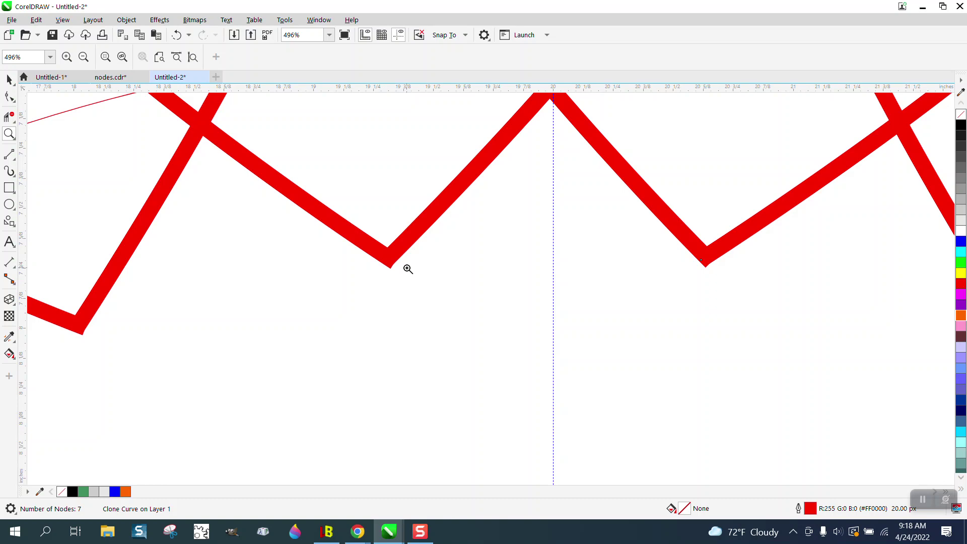
click(9, 96)
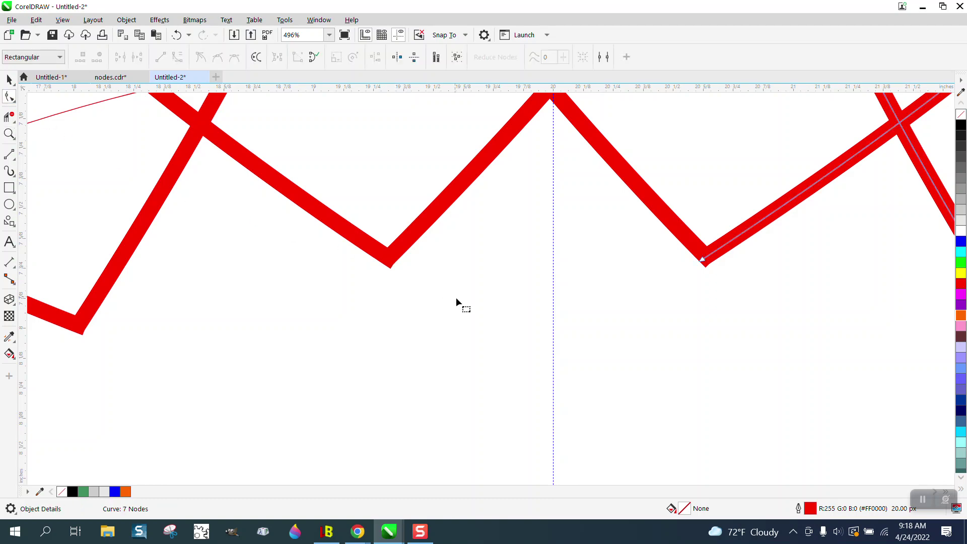
scroll(455, 297, down, 2)
scroll(427, 289, down, 3)
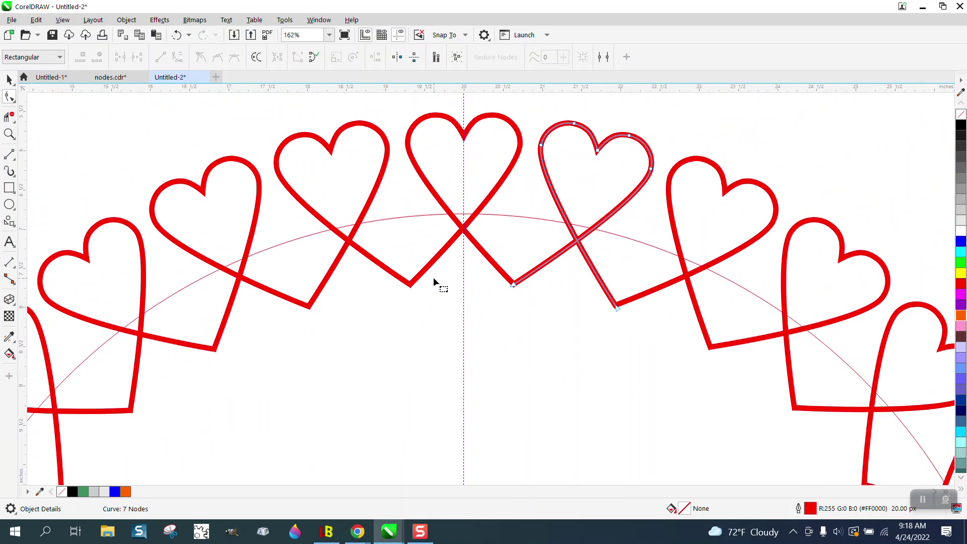
click(416, 288)
mouse_move(410, 286)
mouse_down()
mouse_move(436, 331)
mouse_move(412, 286)
mouse_up()
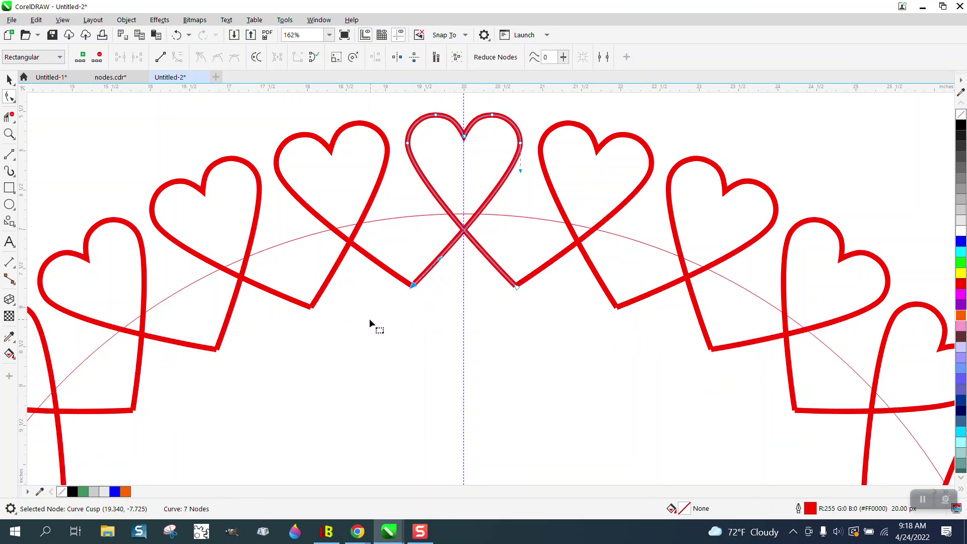
scroll(365, 309, down, 1)
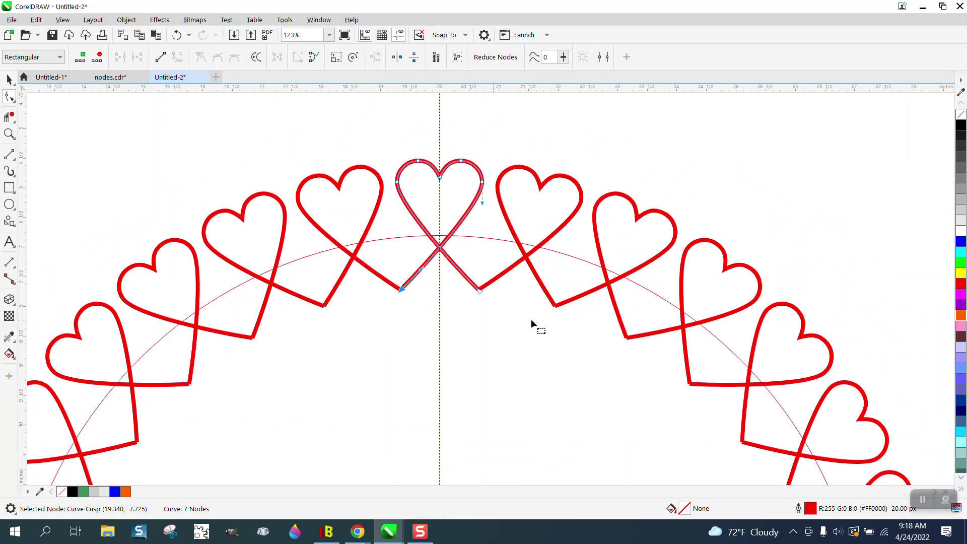
click(8, 132)
drag(529, 291, 577, 320)
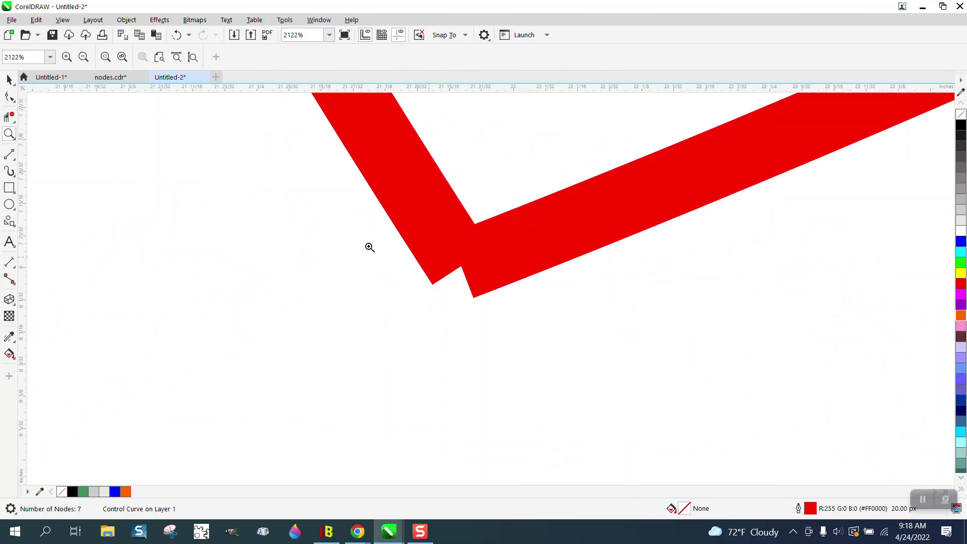
scroll(370, 248, down, 9)
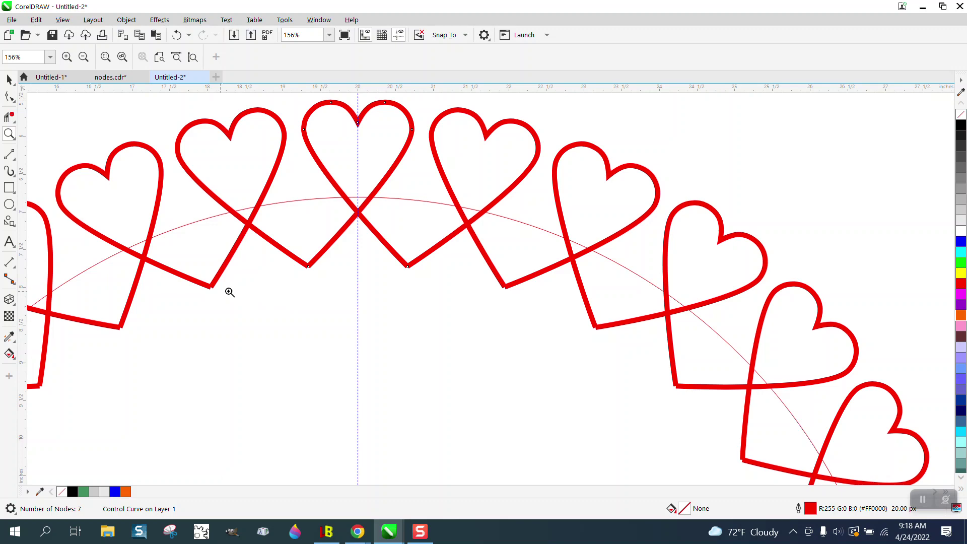
scroll(323, 221, down, 4)
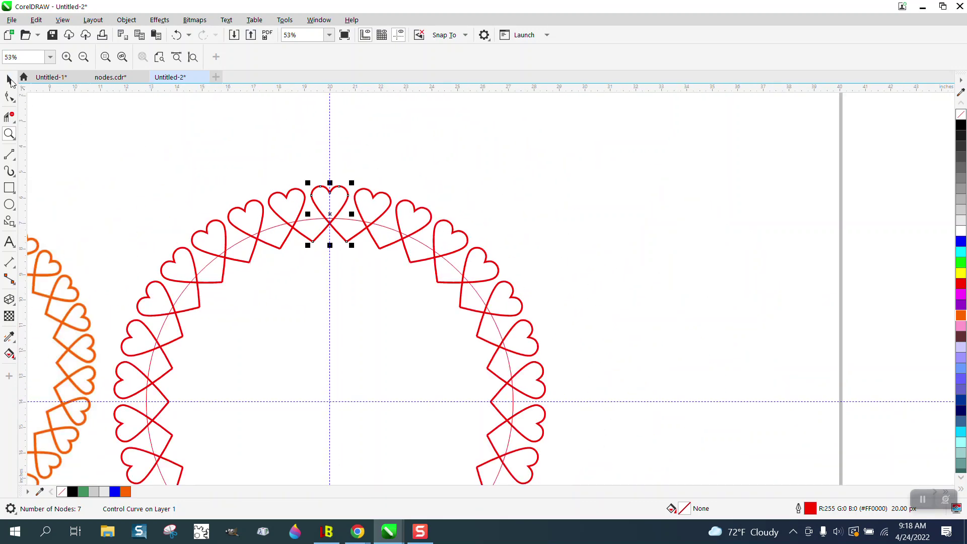
- Delete the thin guide circle
click(9, 80)
click(388, 184)
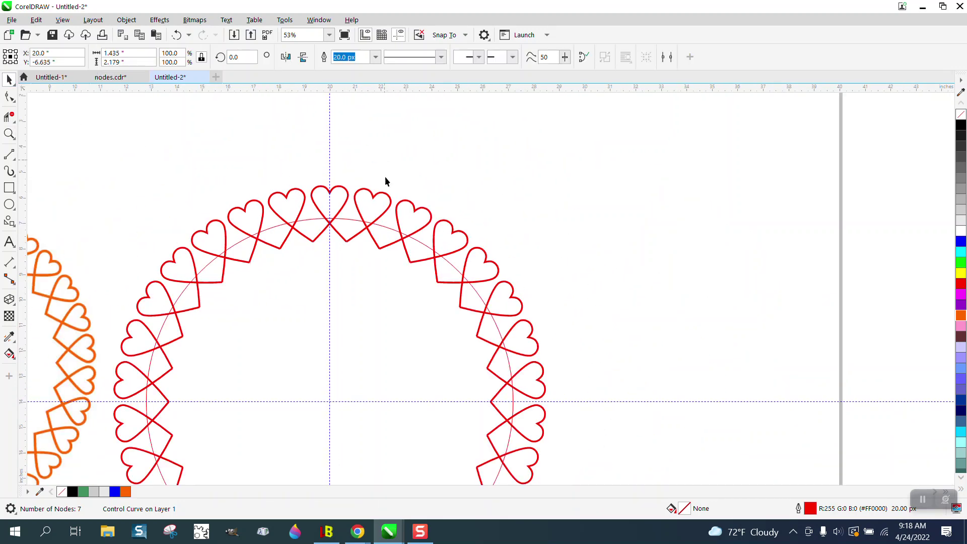
click(381, 229)
key(Delete)
scroll(390, 209, down, 1)
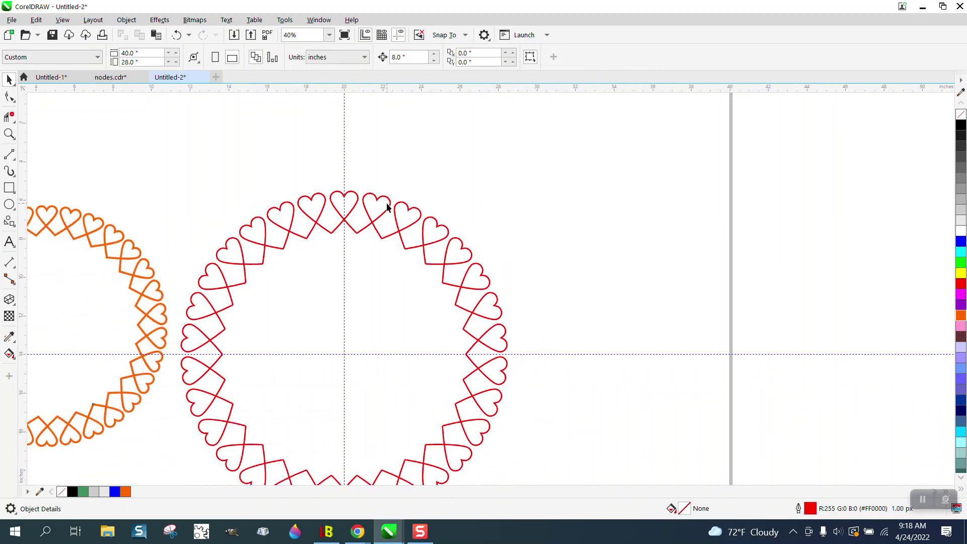
- Marquee-select all the red hearts and apply Object > Break Apart
click(65, 183)
scroll(278, 170, down, 2)
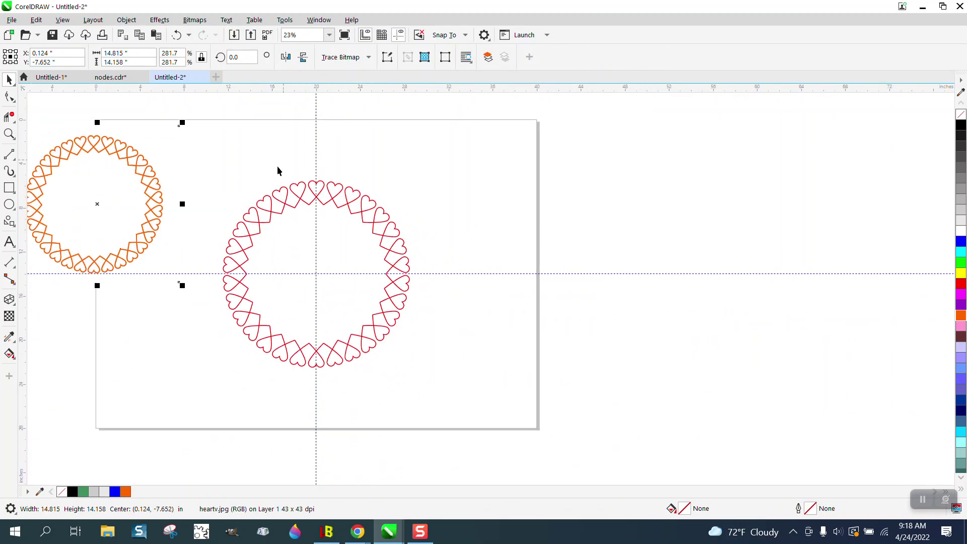
drag(211, 160, 461, 391)
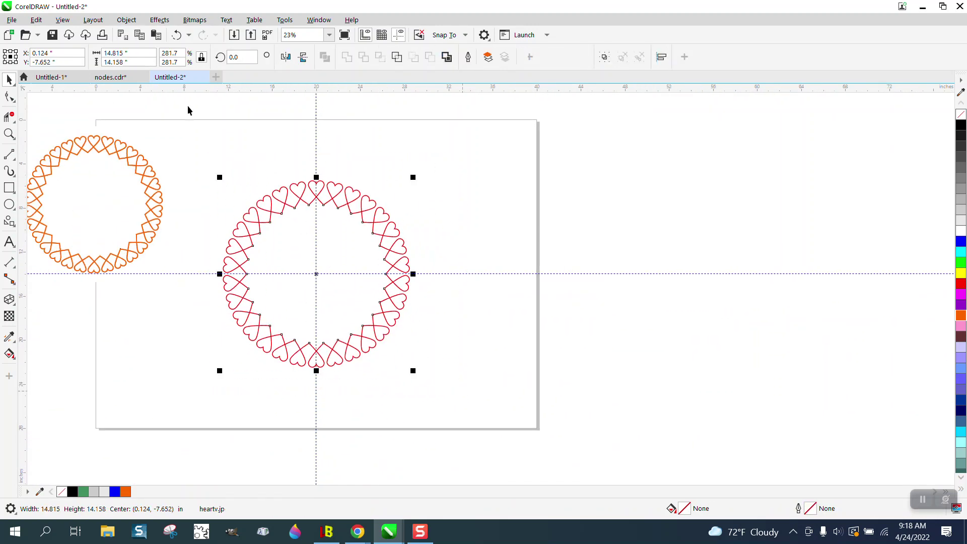
click(127, 19)
click(162, 288)
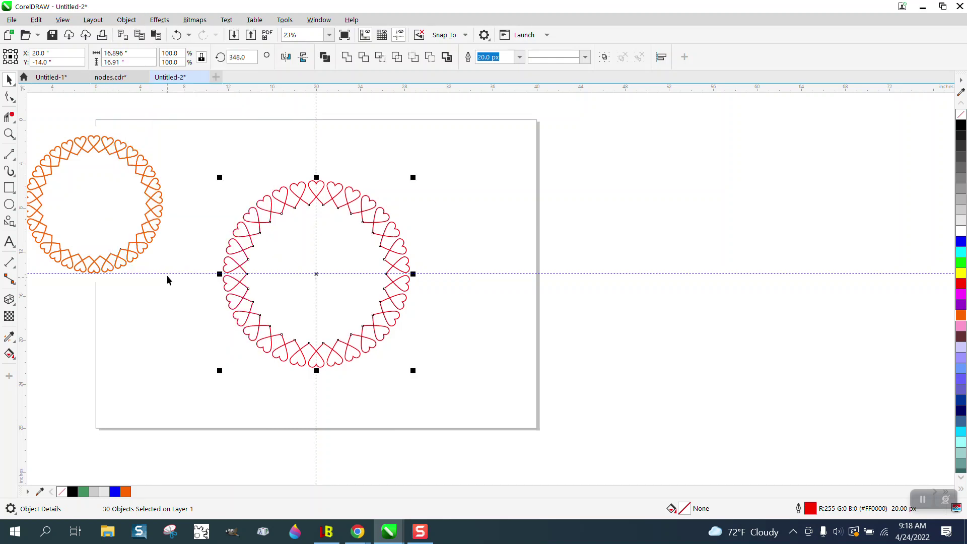
- Zoom in on the ring's top and select every node of the hearts with the Shape tool
click(10, 97)
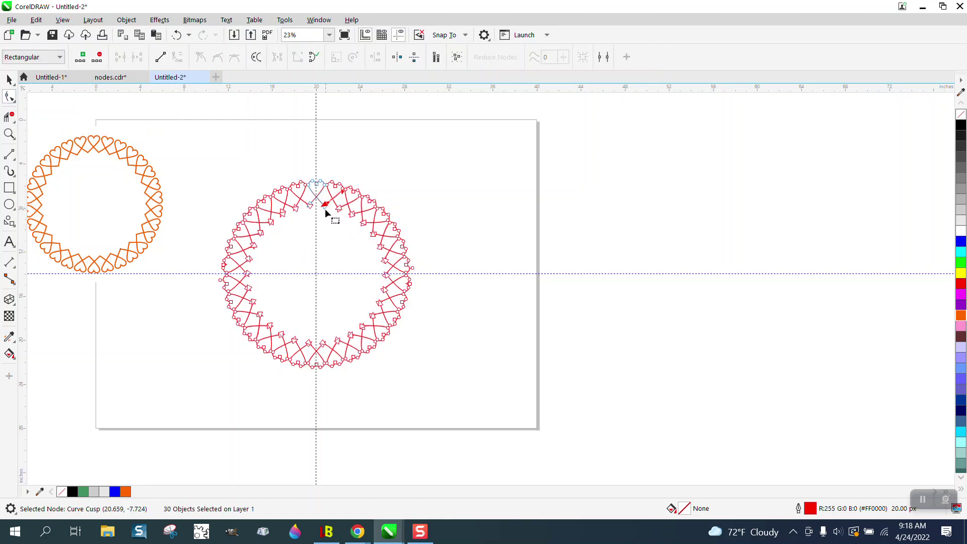
click(10, 133)
drag(287, 172, 388, 250)
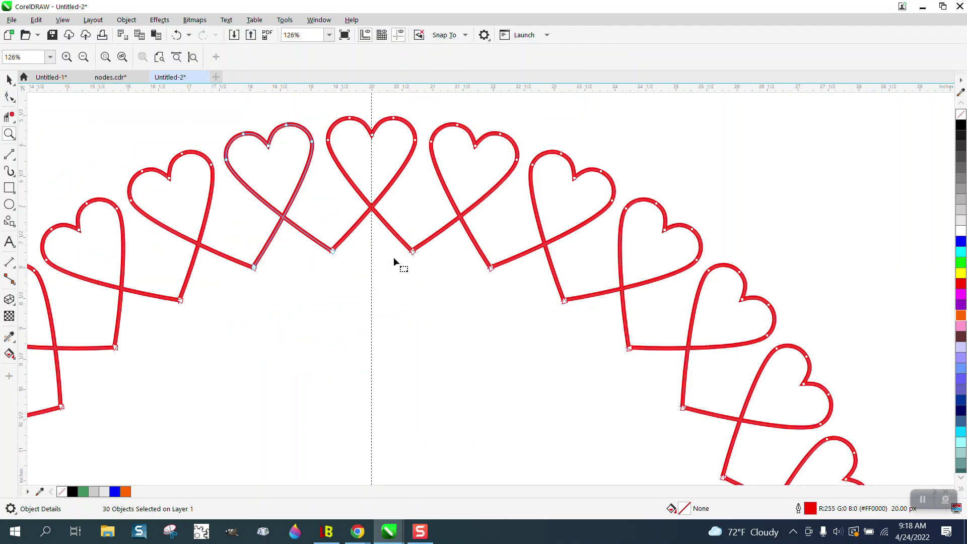
scroll(358, 255, down, 5)
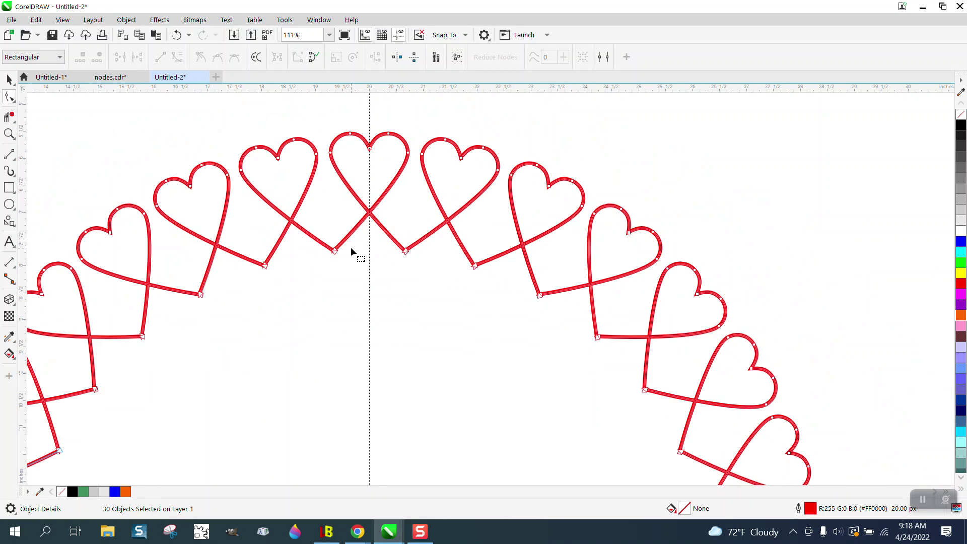
scroll(358, 254, down, 2)
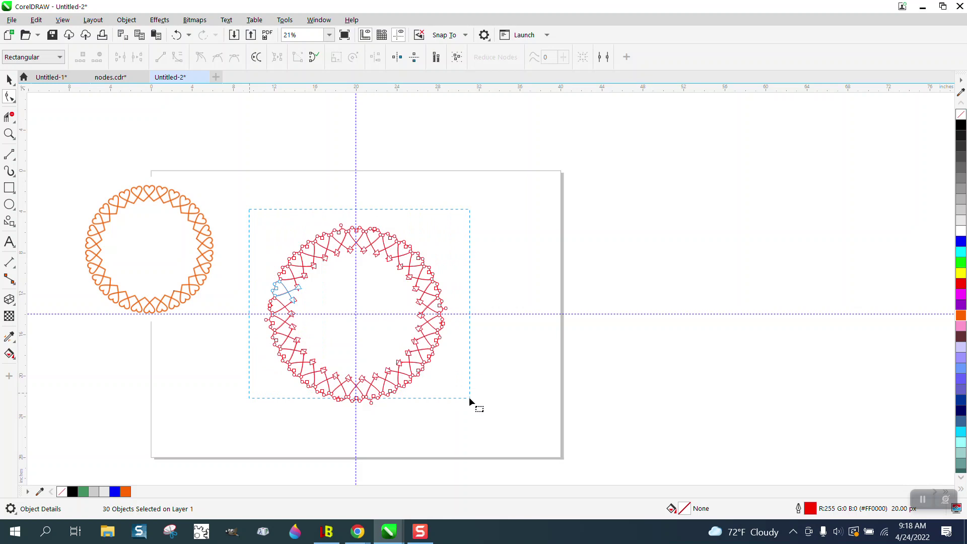
mouse_move(469, 396)
mouse_down()
mouse_move(488, 418)
mouse_move(470, 389)
mouse_up()
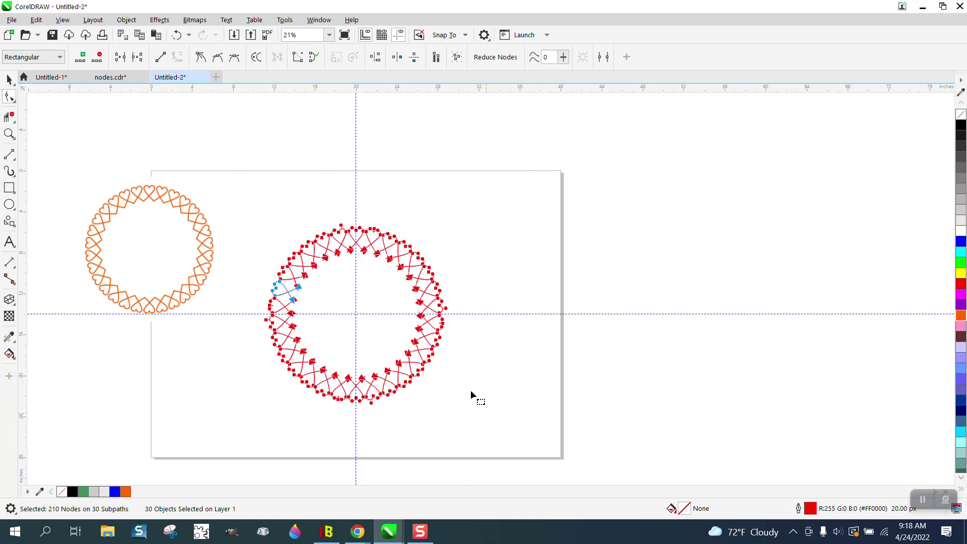
- Join the open ends with the Join Curves docker, then zoom in on a joined corner
click(317, 20)
mouse_move(329, 178)
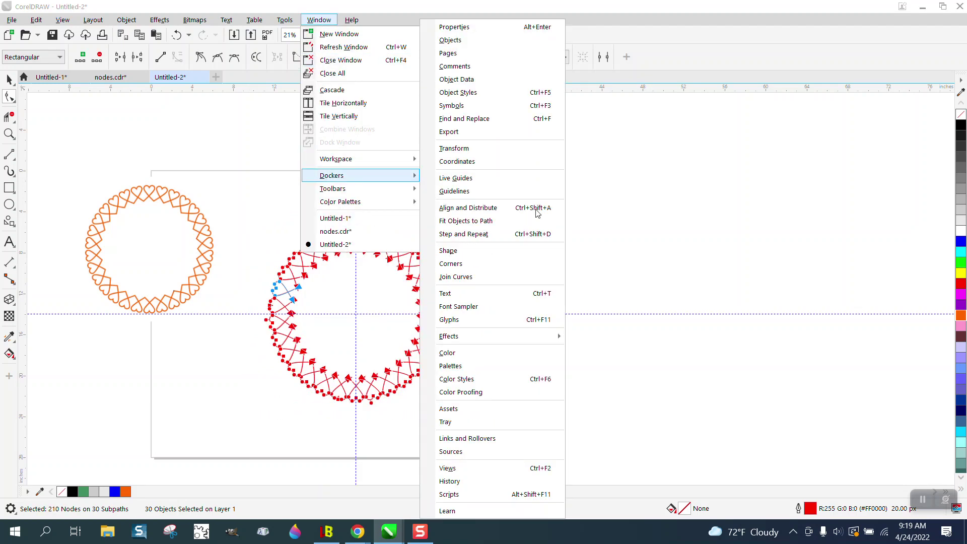
click(456, 277)
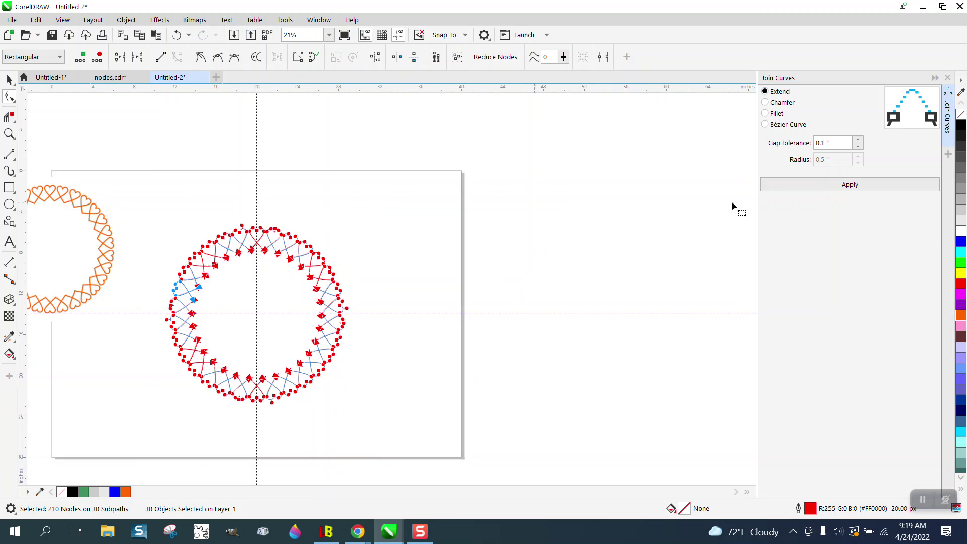
click(851, 185)
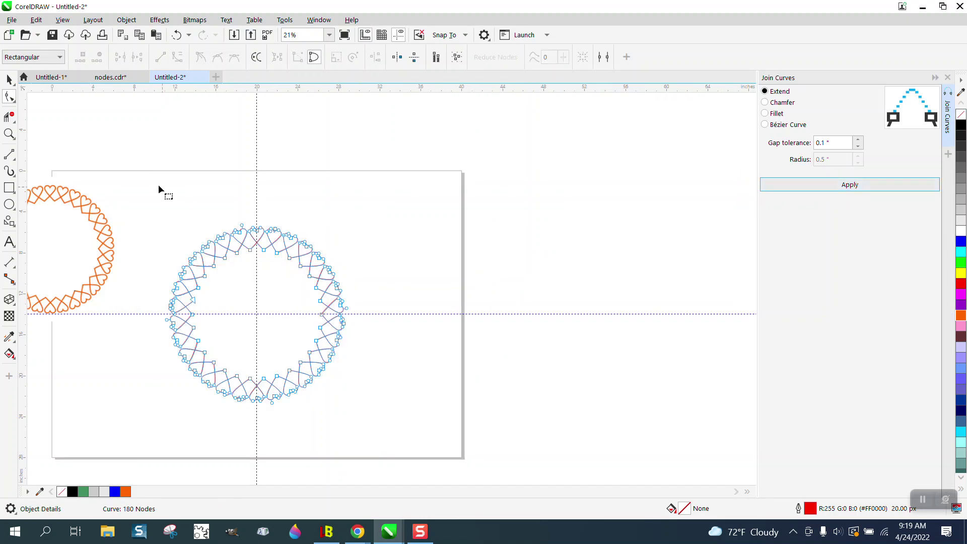
click(9, 133)
drag(250, 244, 290, 266)
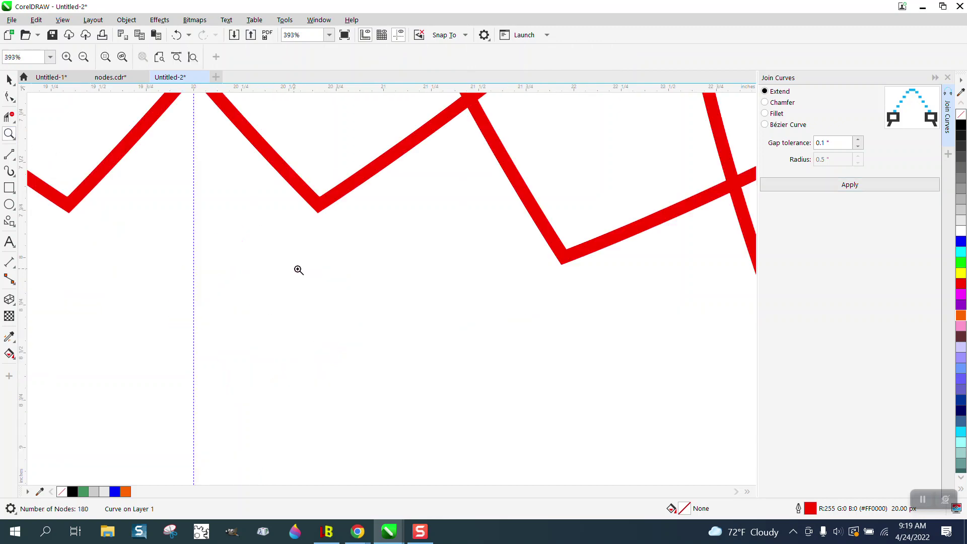
scroll(380, 268, down, 3)
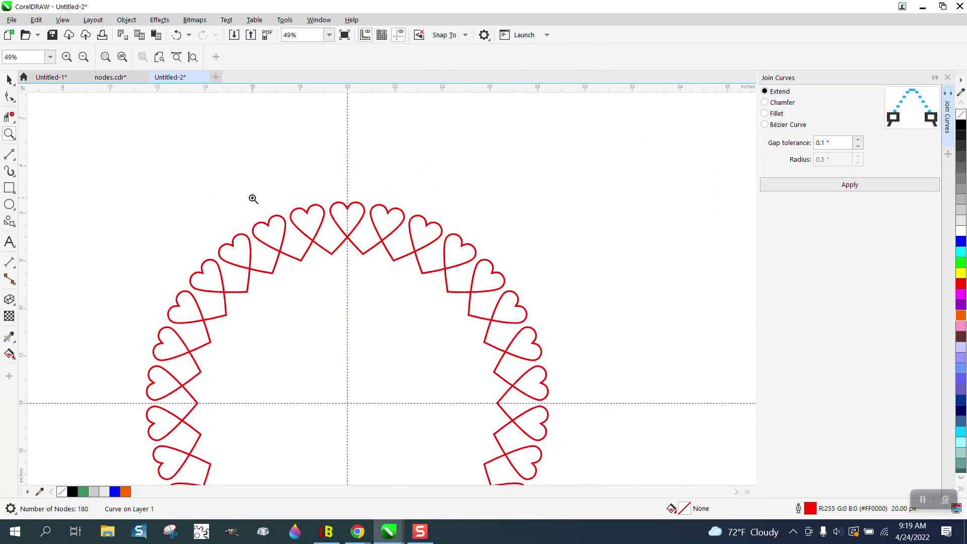
- Change the joined ring's outline width from 20 px to 40 px
click(9, 79)
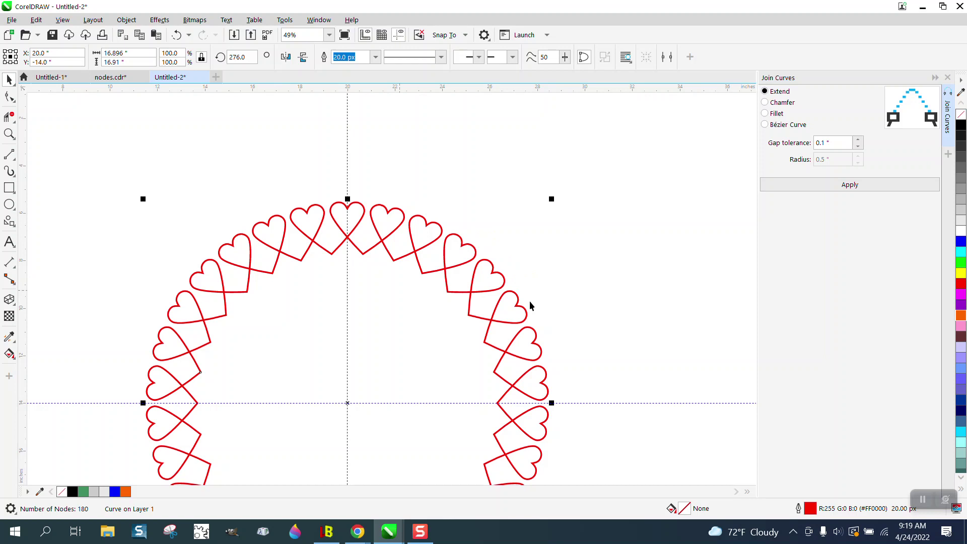
click(375, 57)
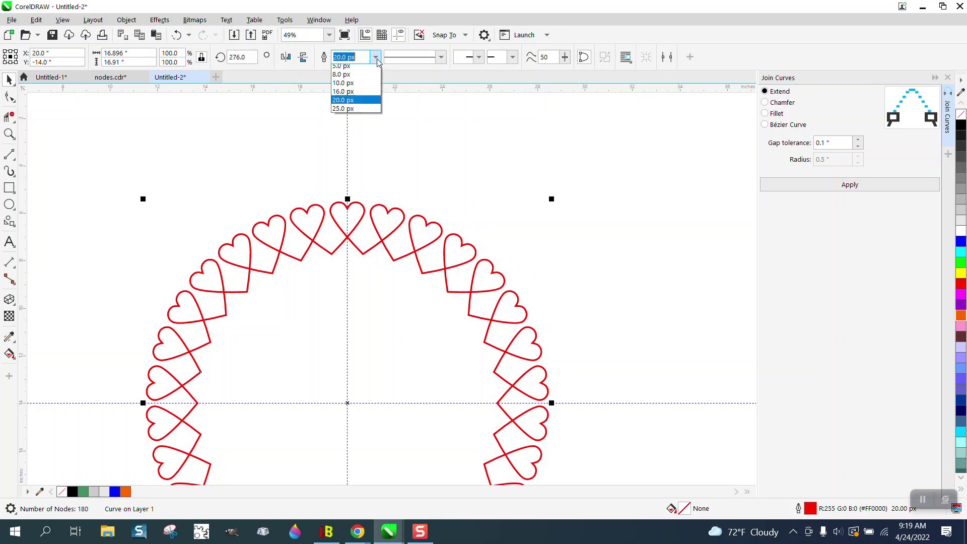
click(354, 165)
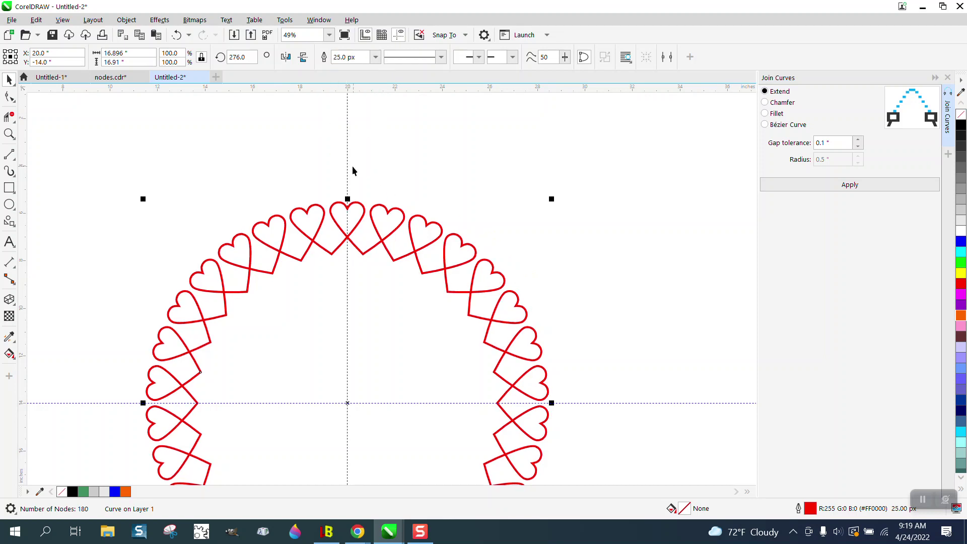
triple_click(368, 56)
text(40)
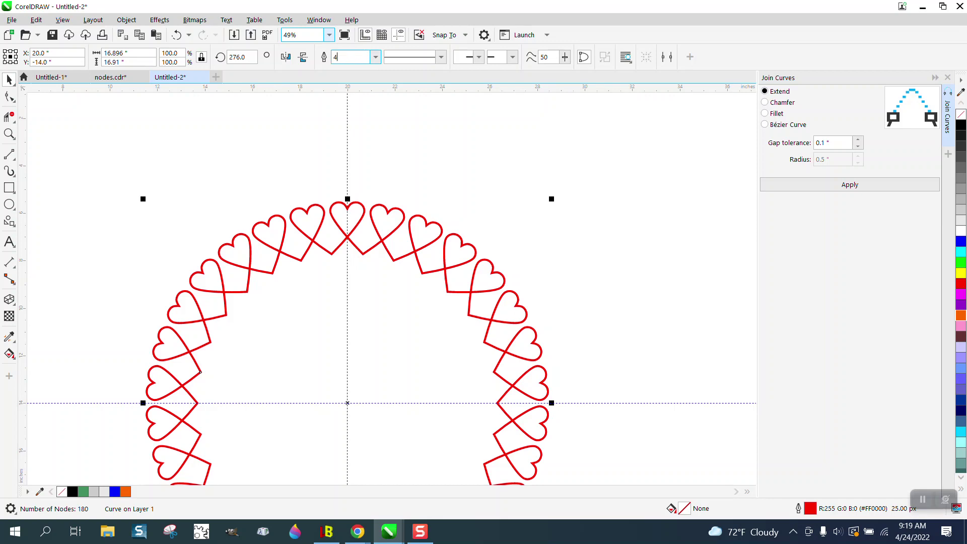
key(Return)
scroll(327, 153, down, 2)
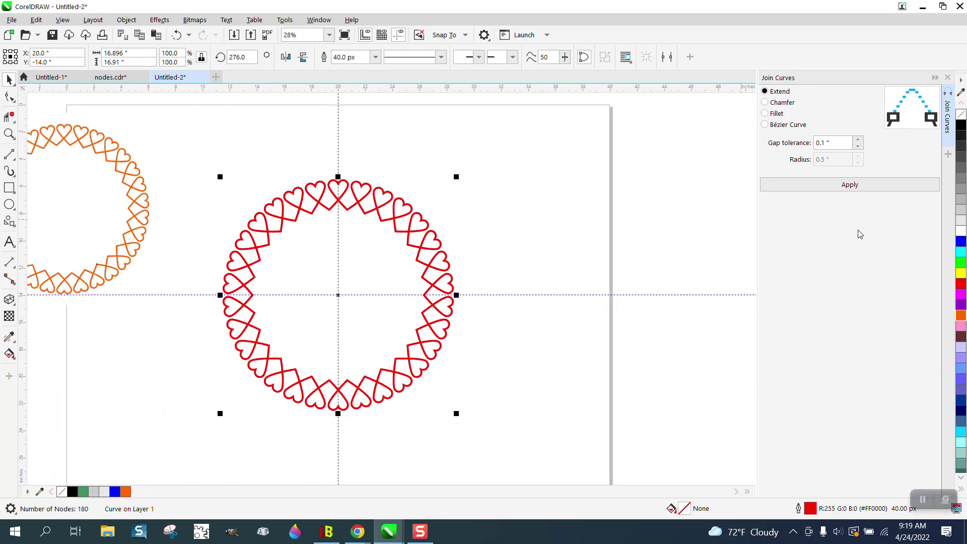
right_click(962, 242)
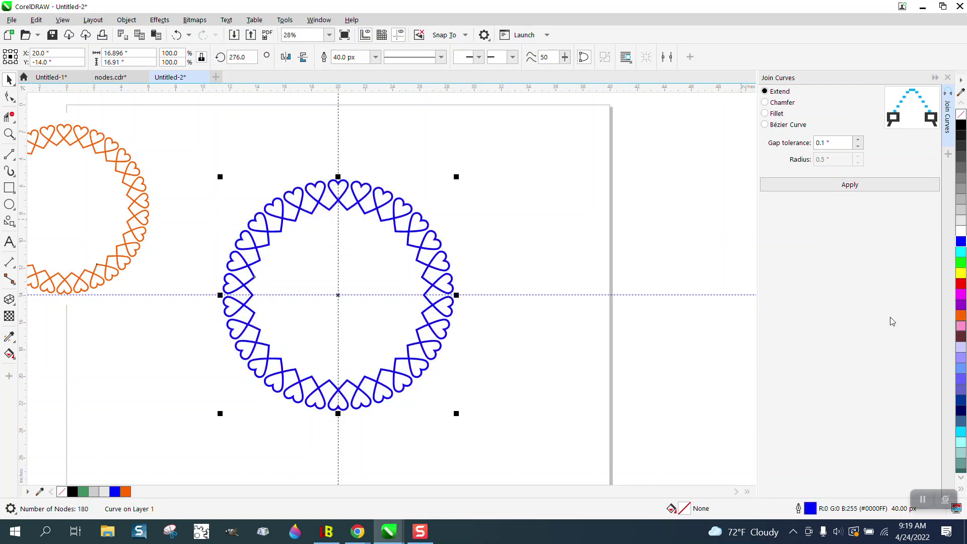
right_click(962, 285)
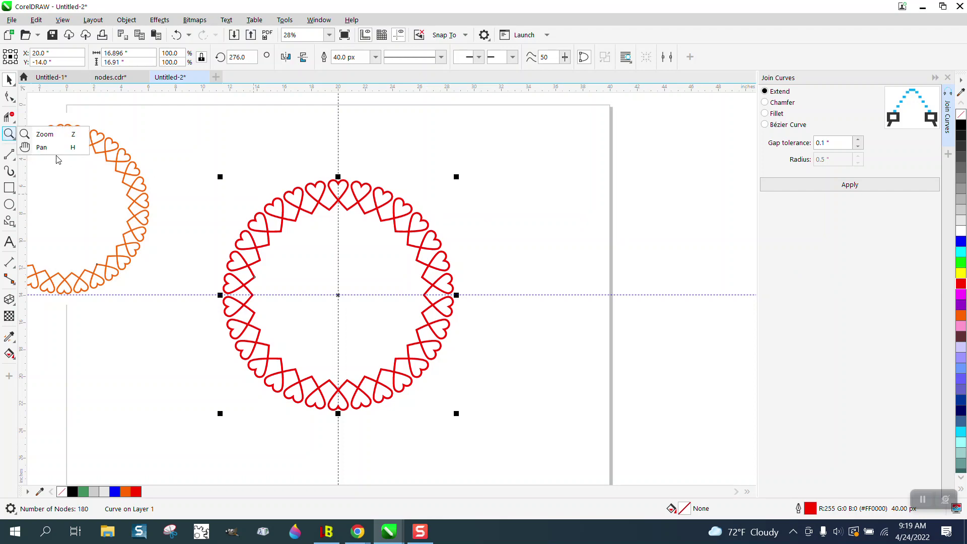
click(45, 134)
drag(211, 181, 513, 397)
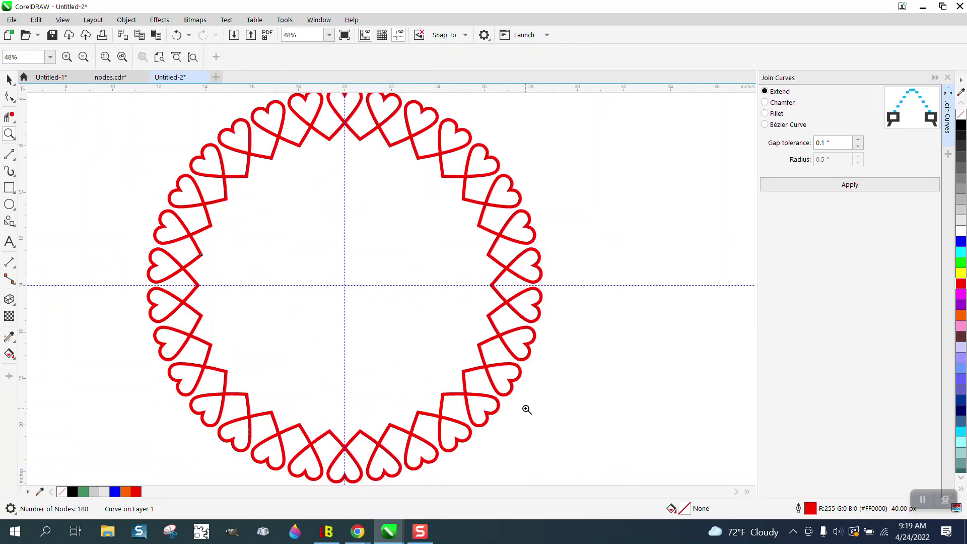
drag(449, 204, 563, 268)
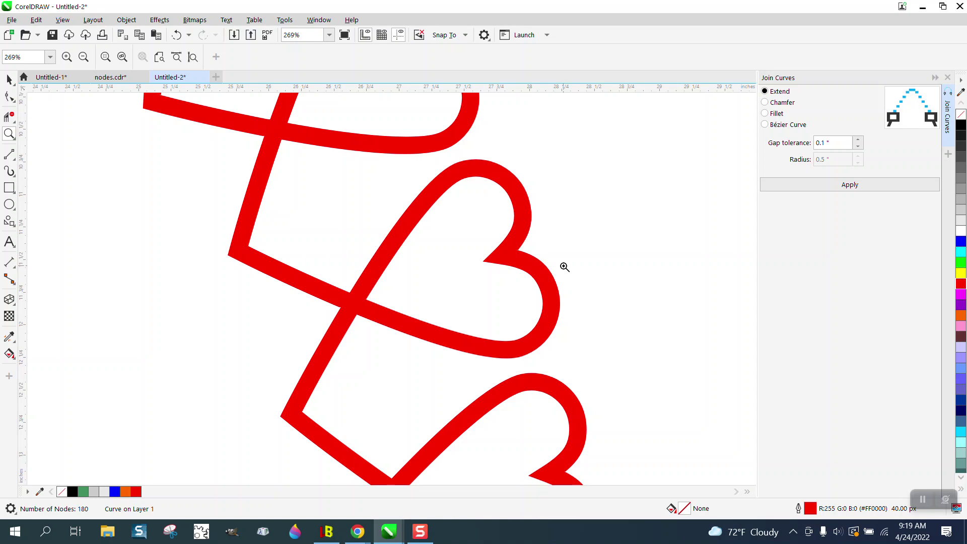
scroll(564, 267, down, 1)
scroll(563, 266, down, 2)
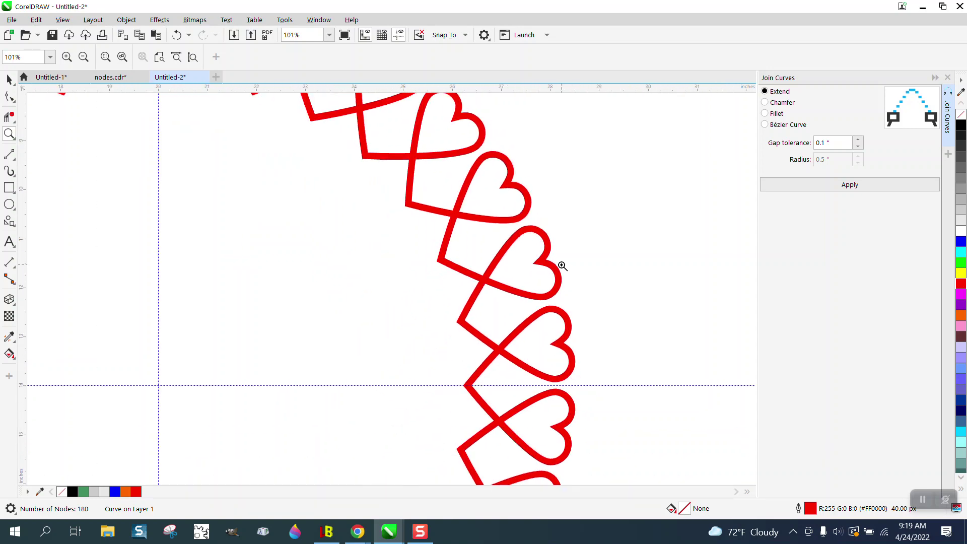
scroll(562, 265, down, 2)
scroll(562, 265, down, 1)
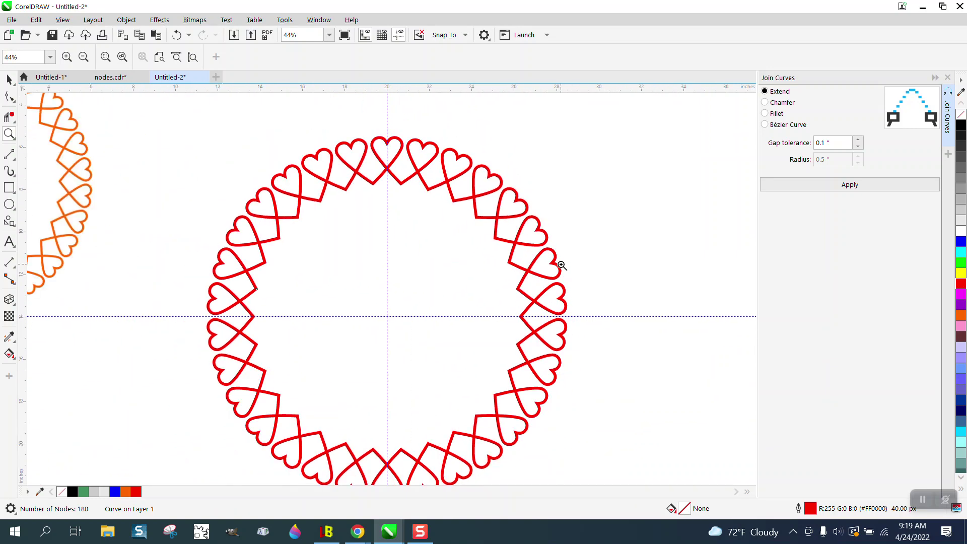